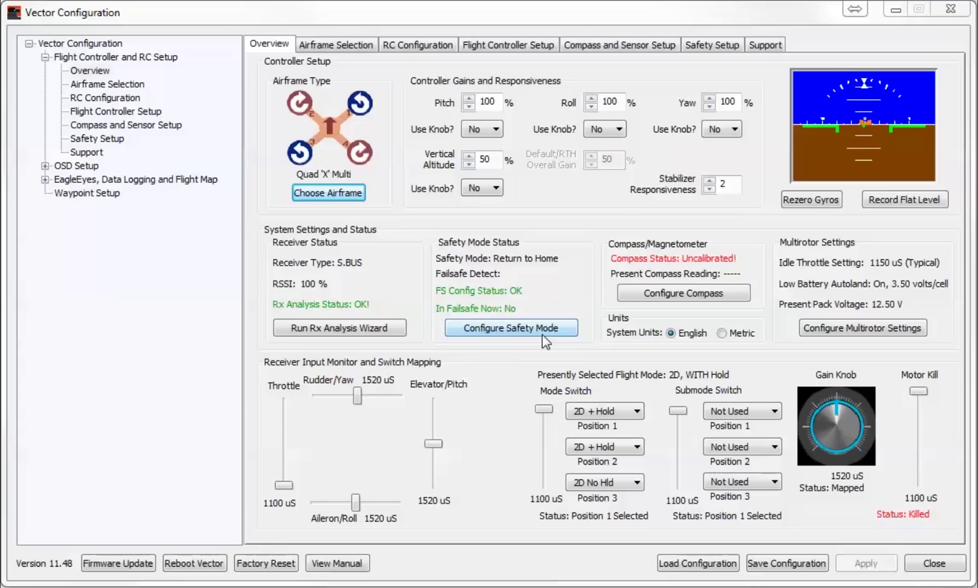
Review the airframe selection for the Quad 'X' Multi and return to the overview
left_click(346, 197)
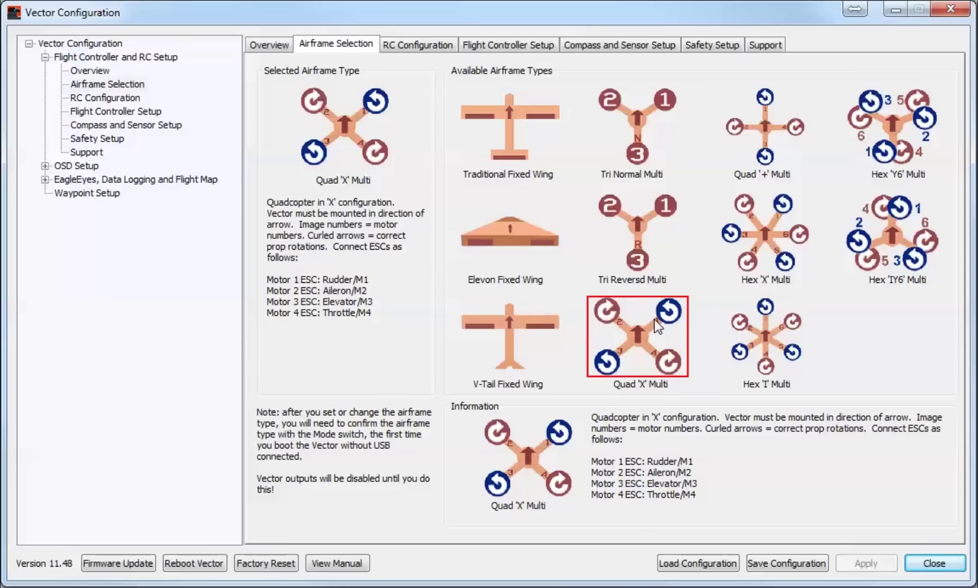
left_click(273, 47)
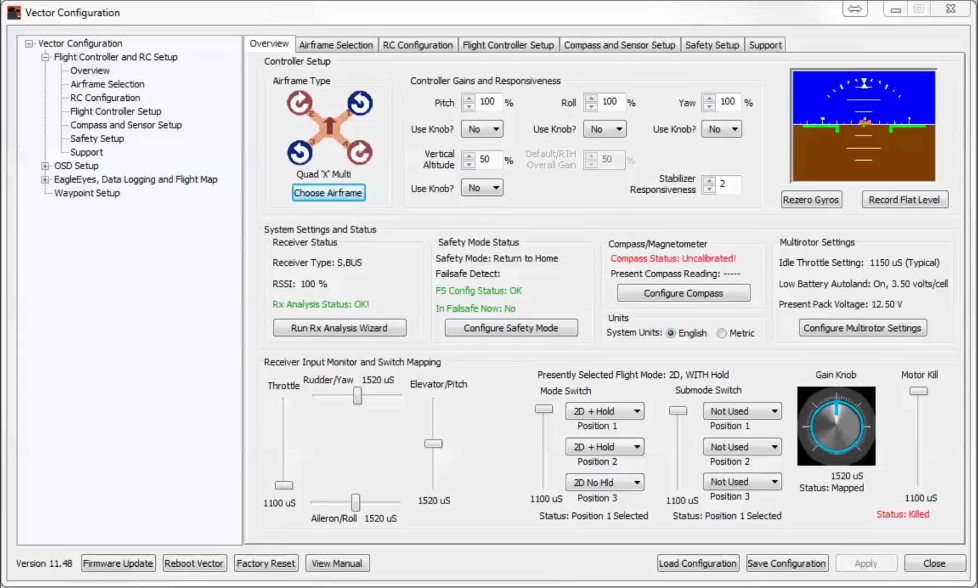
Open the RC configuration and examine the flight modes offered for mode switch positions 1 and 2
left_click(433, 47)
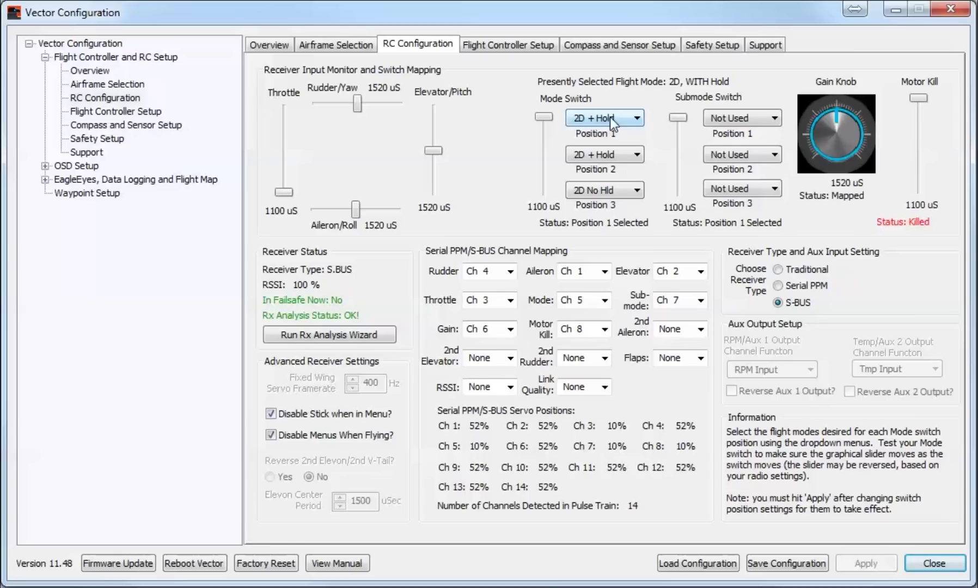
left_click(596, 117)
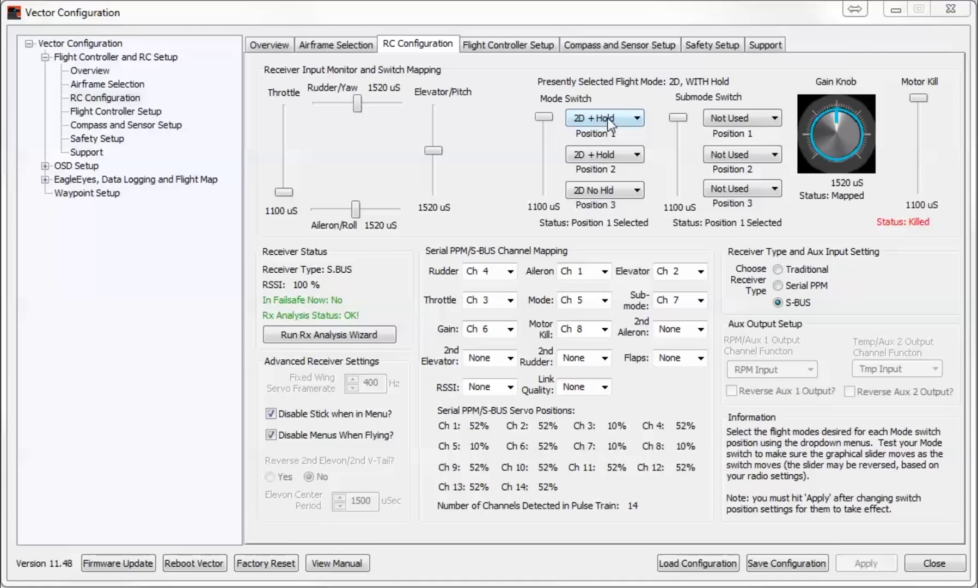
left_click(607, 118)
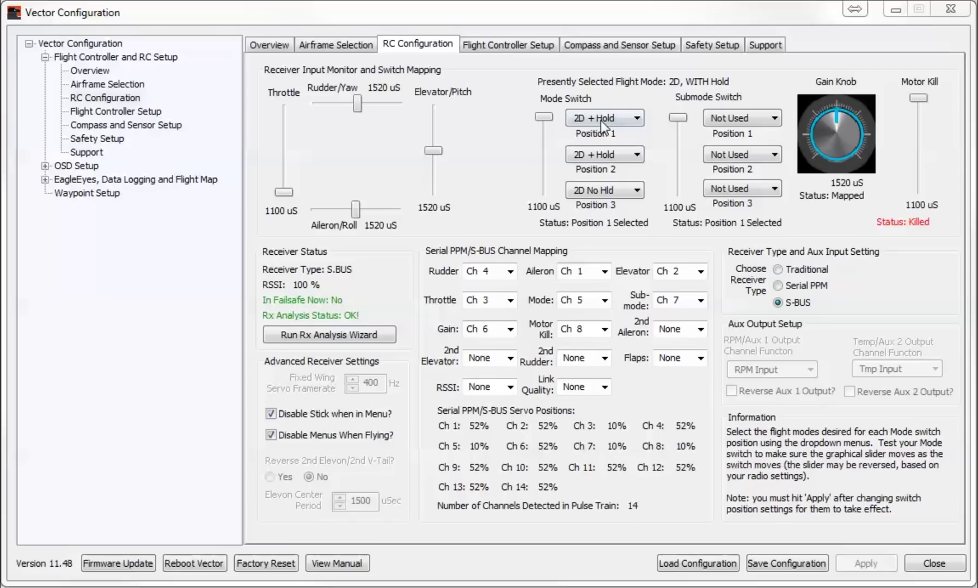
left_click(600, 120)
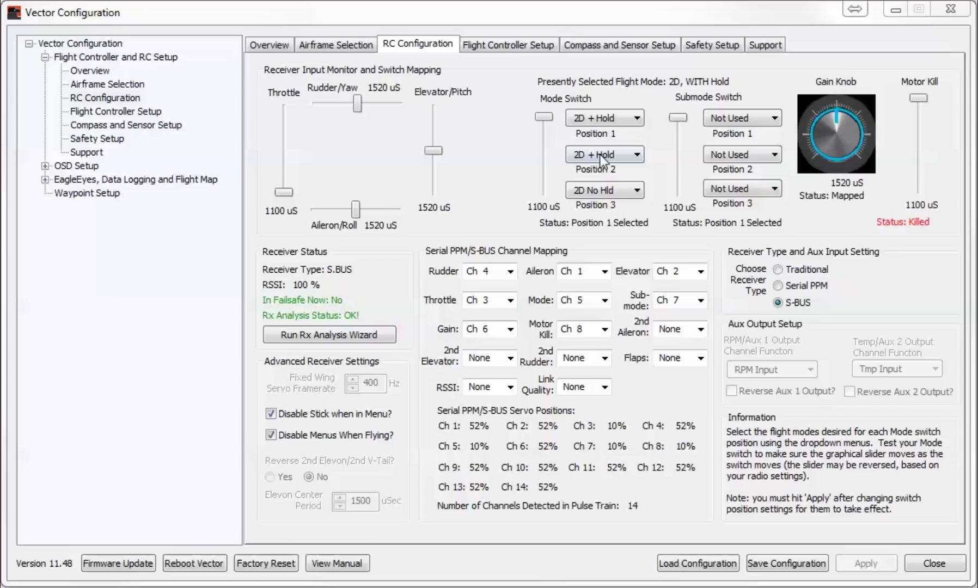
left_click(600, 154)
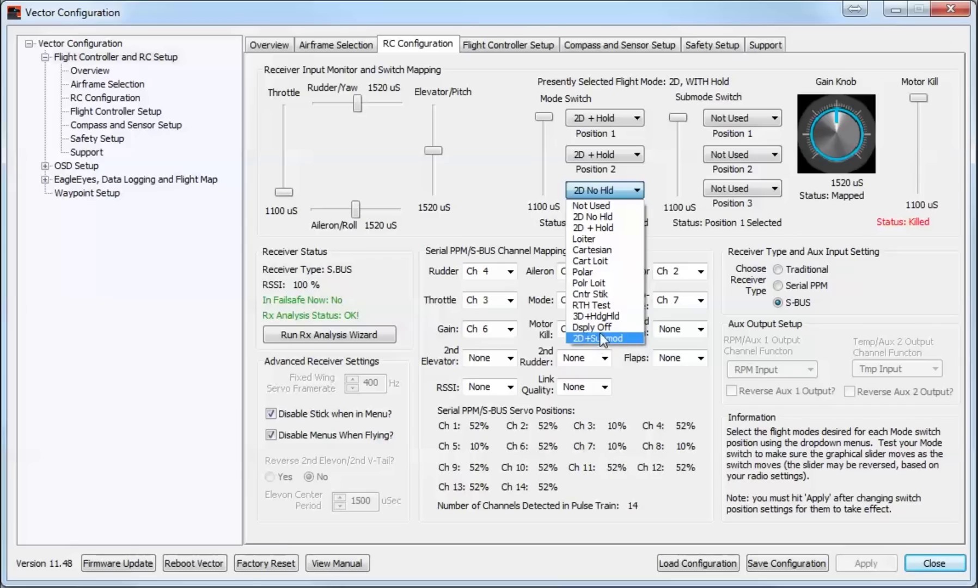
Set mode switch position 3 to 2D+Submod and view the modes offered for submode switch position 1
left_click(600, 337)
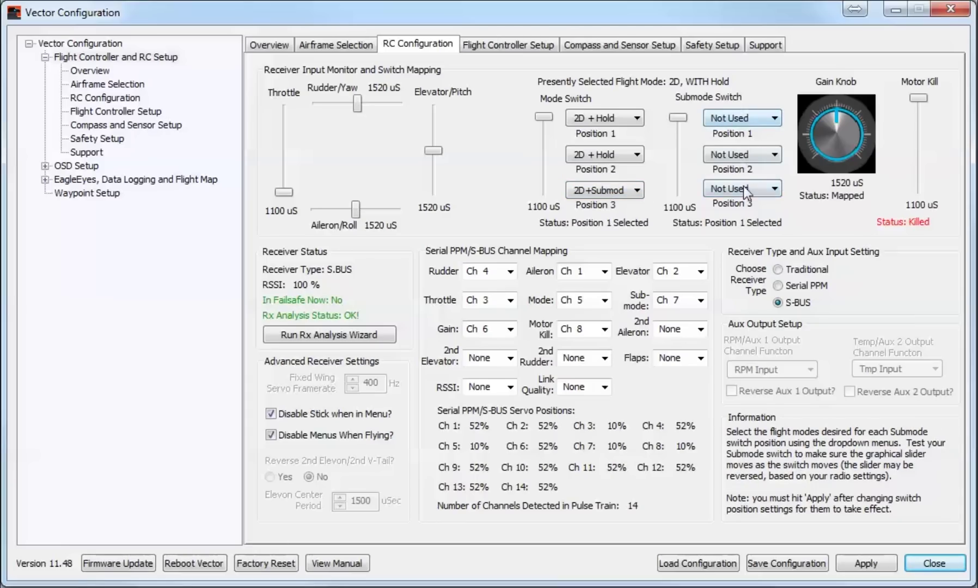
left_click(732, 117)
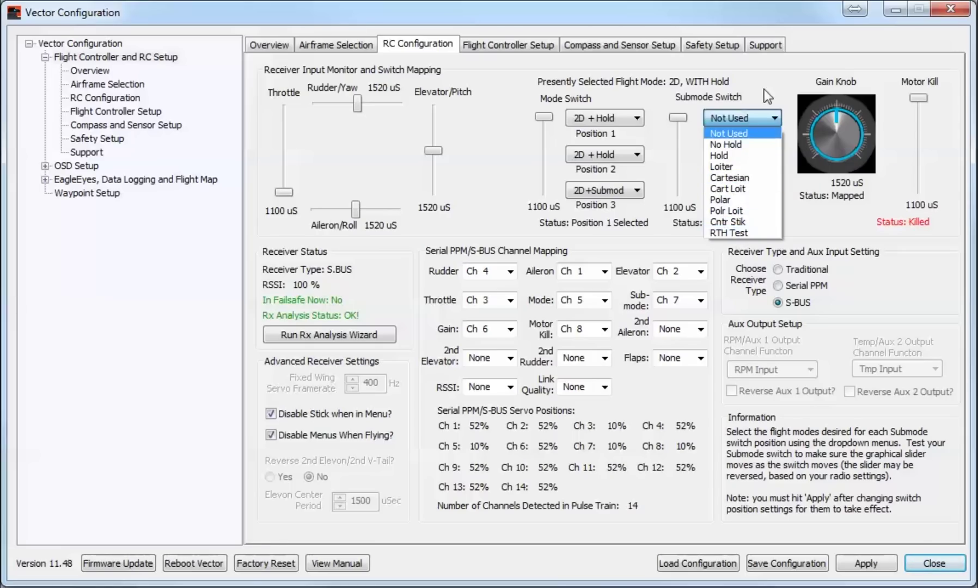
left_click(736, 101)
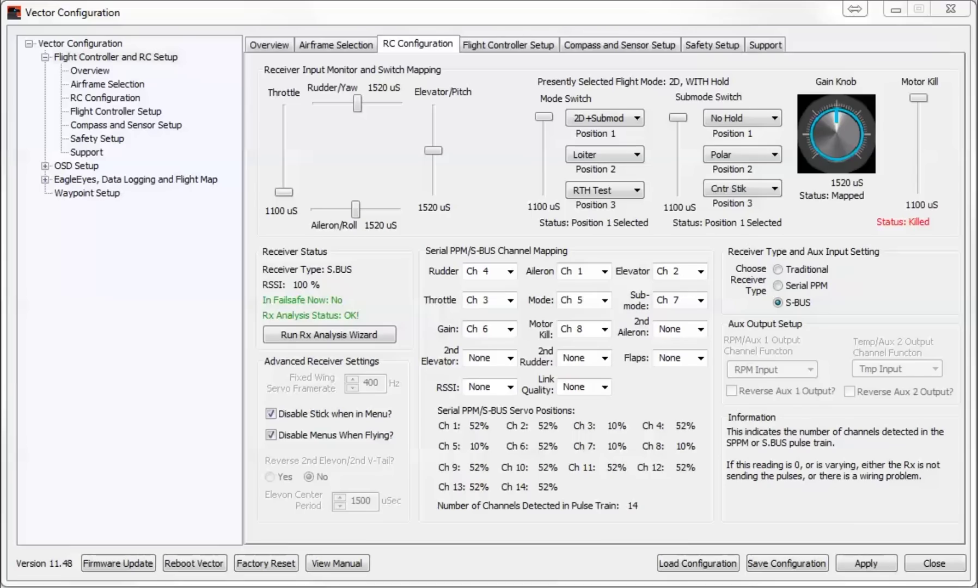
Set submode switch position 2 to Polr Loit
mouse_move(542, 188)
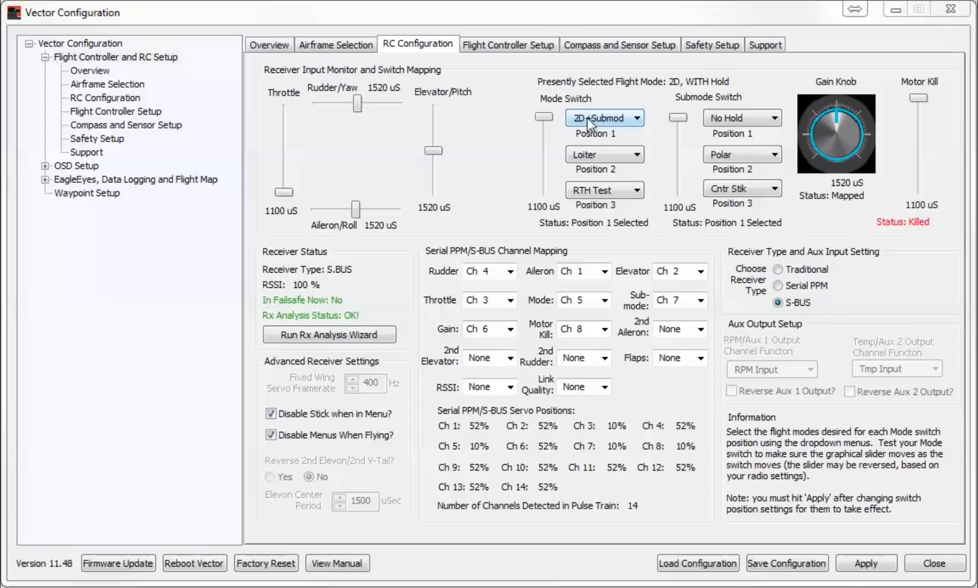
mouse_move(920, 108)
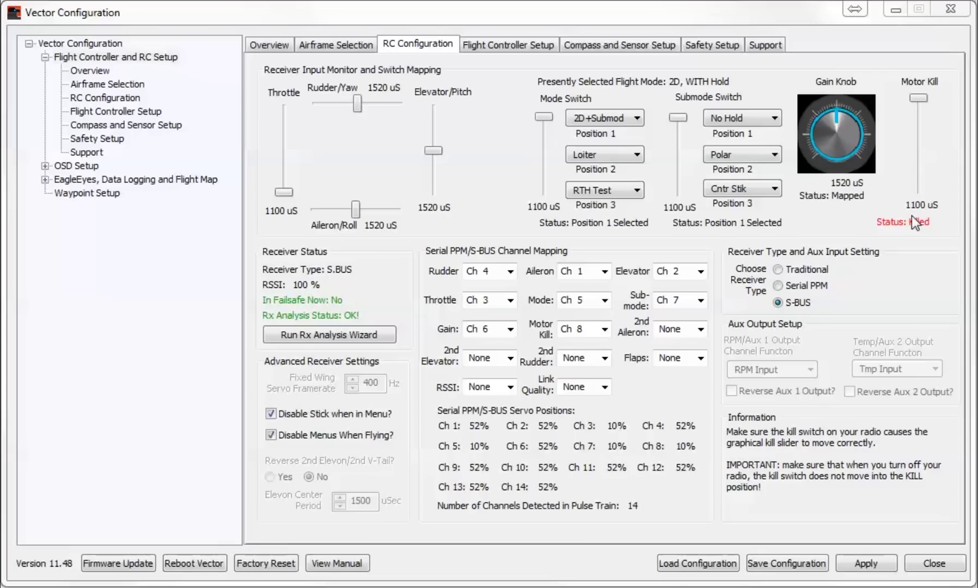
mouse_move(581, 137)
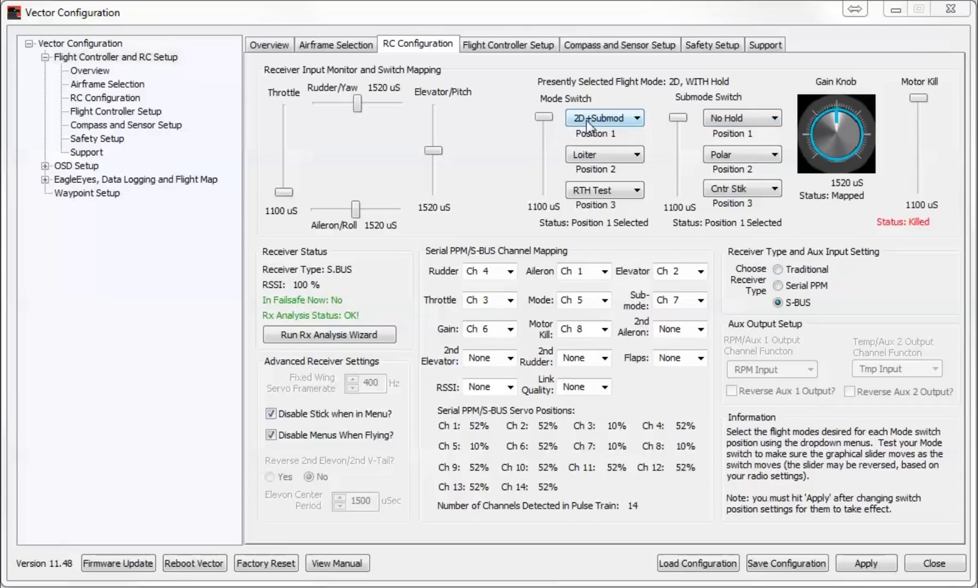
mouse_move(756, 118)
mouse_move(720, 128)
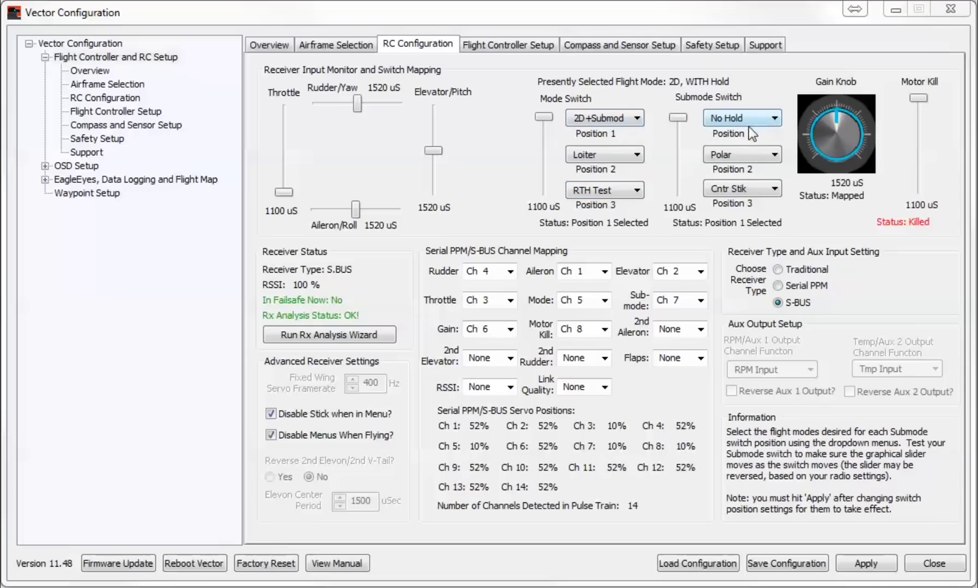
left_click(729, 154)
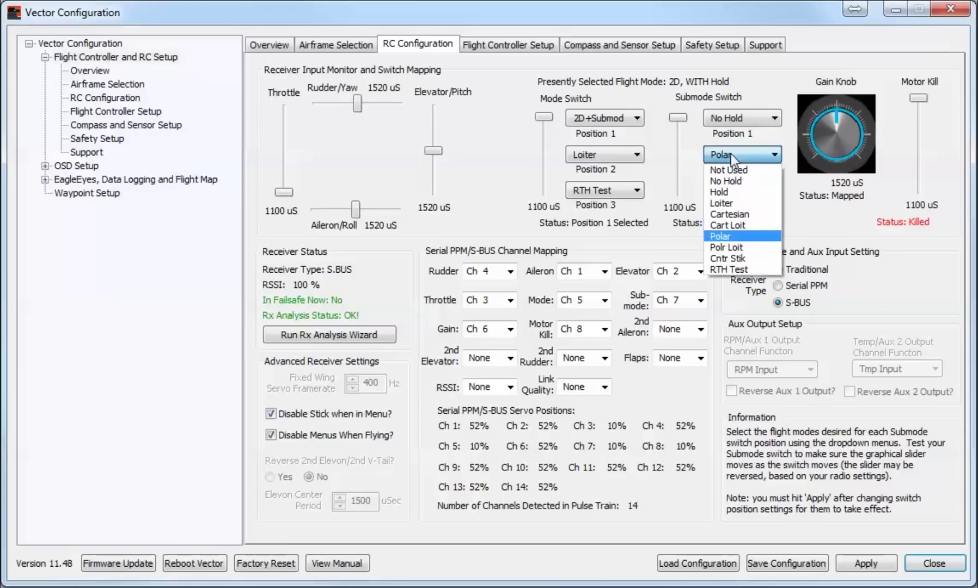
left_click(733, 248)
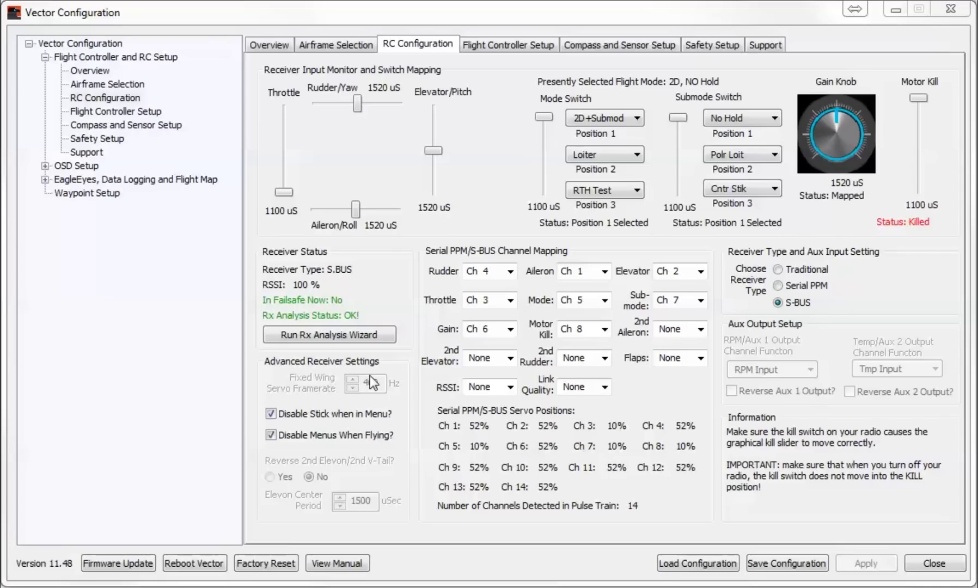
Examine the advanced receiver settings, the RSSI and link quality channel mapping, and the receiver type options
mouse_move(335, 386)
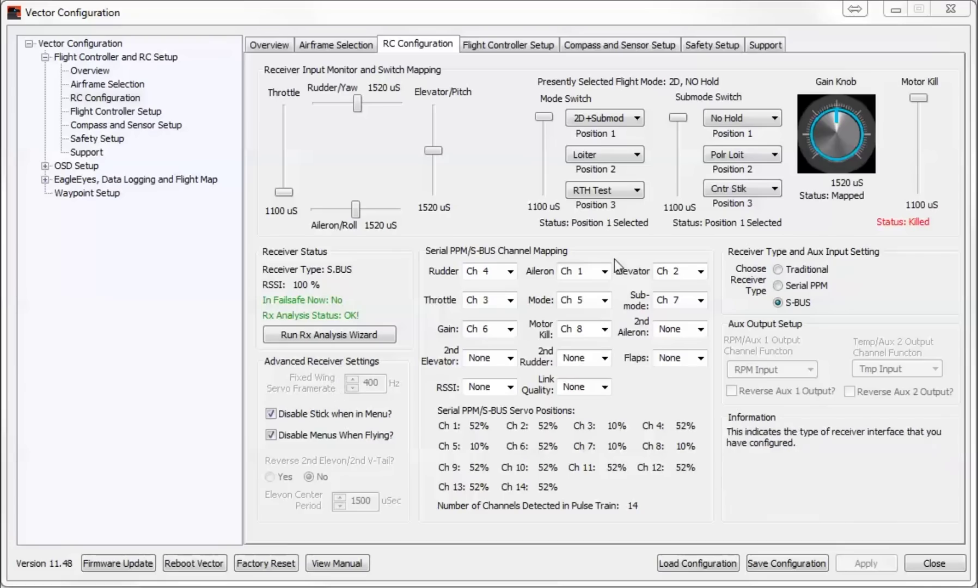
mouse_move(299, 434)
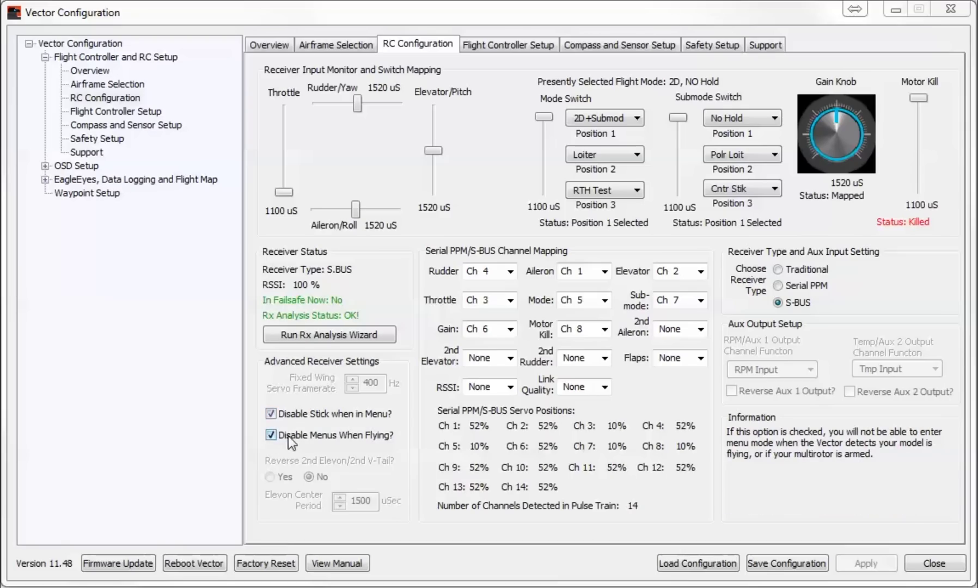
mouse_move(262, 414)
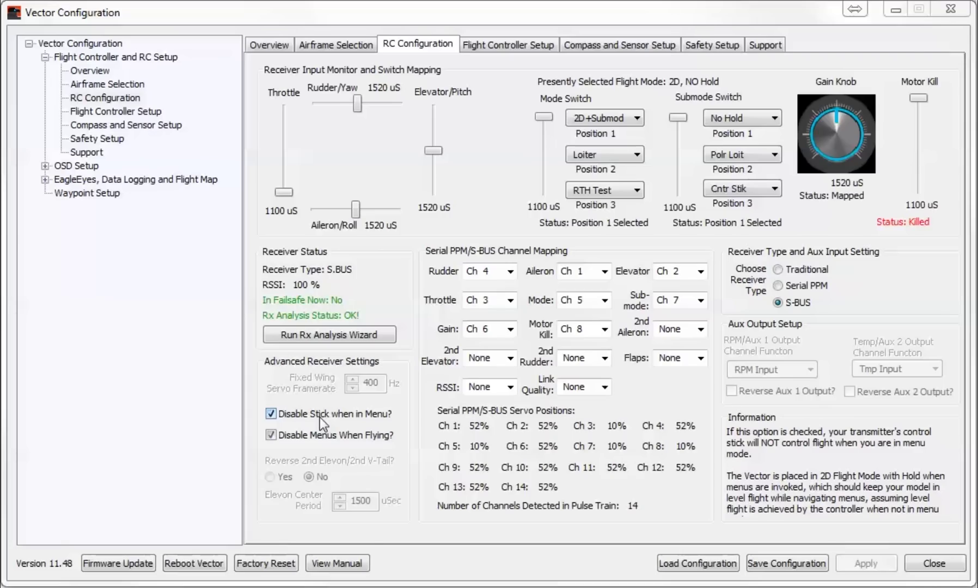
mouse_move(283, 443)
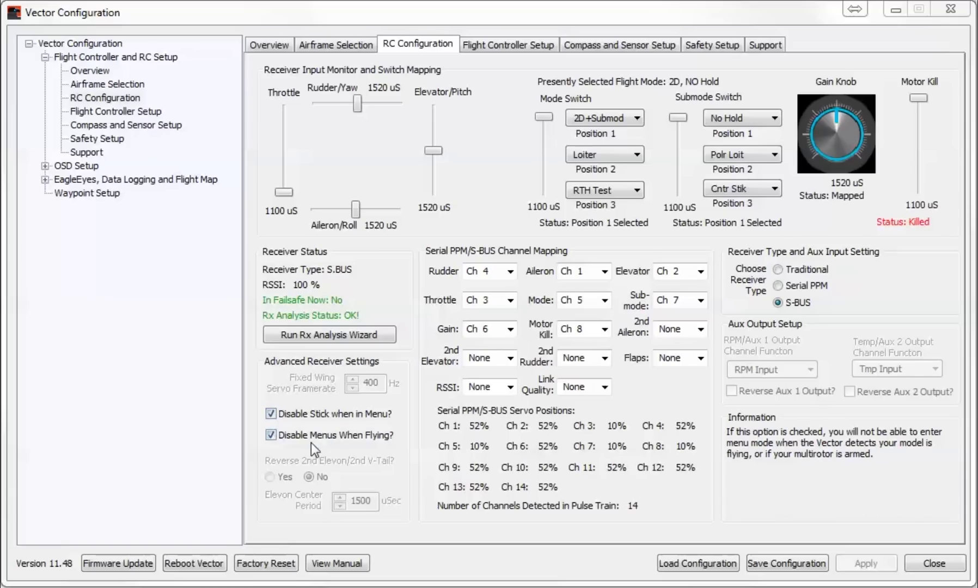
mouse_move(304, 412)
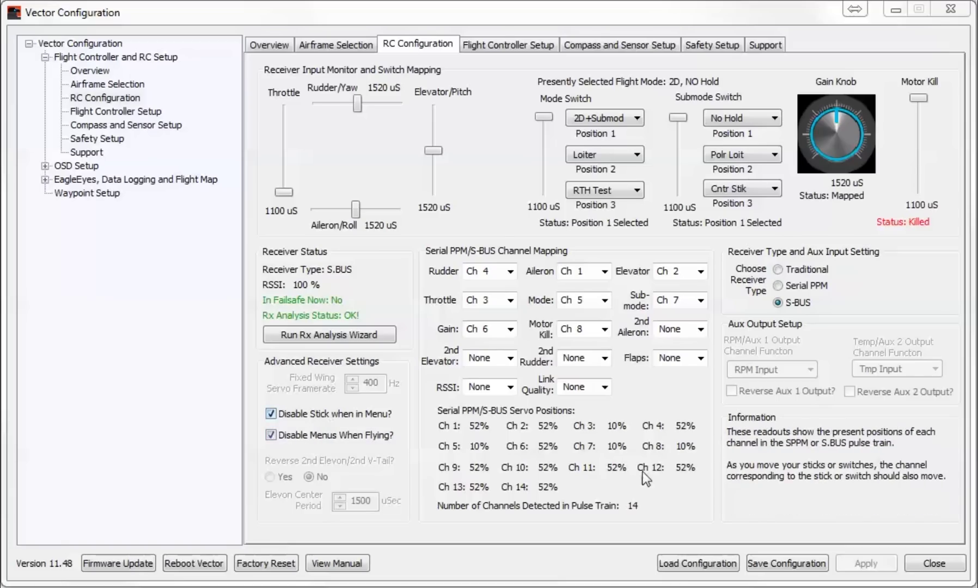
mouse_move(459, 395)
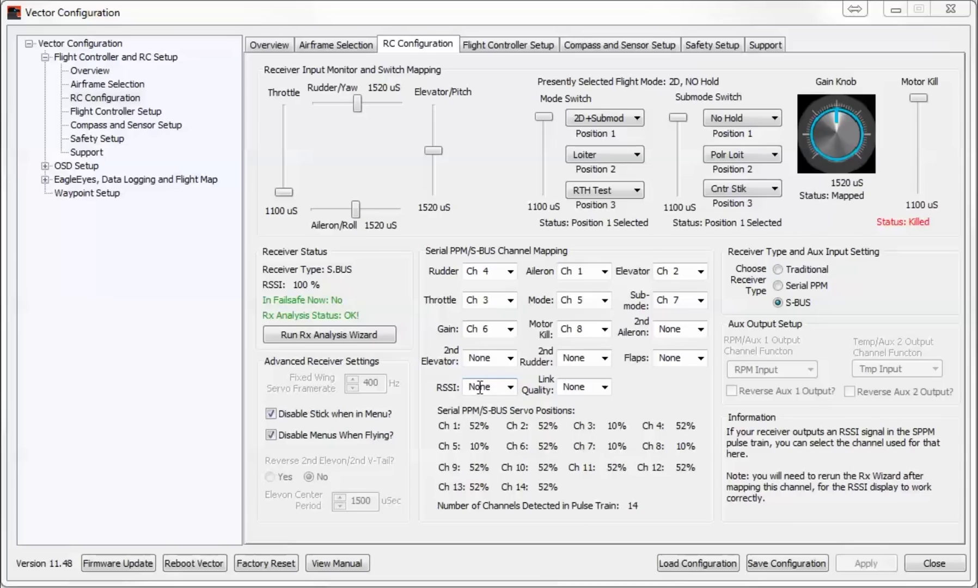
mouse_move(611, 373)
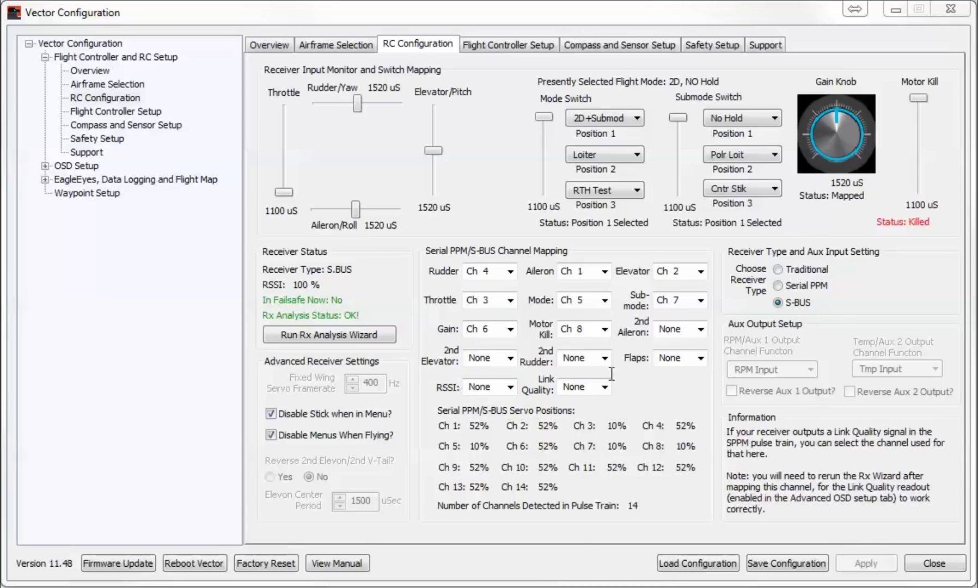
mouse_move(779, 306)
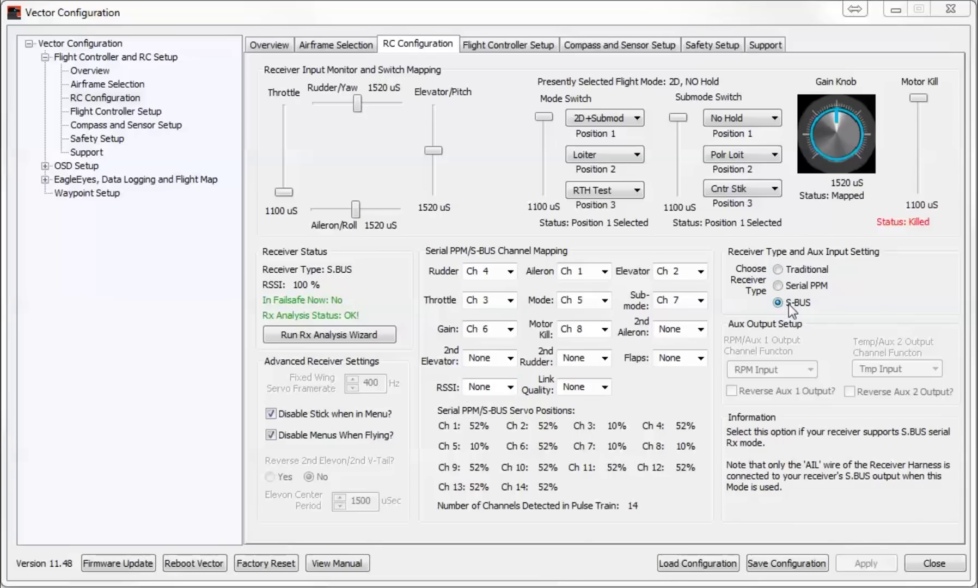
mouse_move(504, 391)
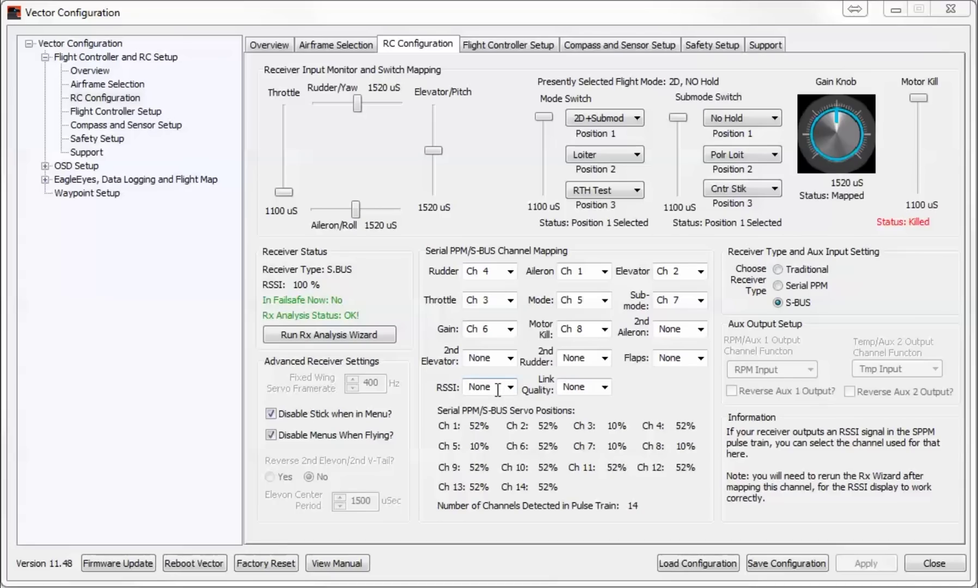
mouse_move(681, 444)
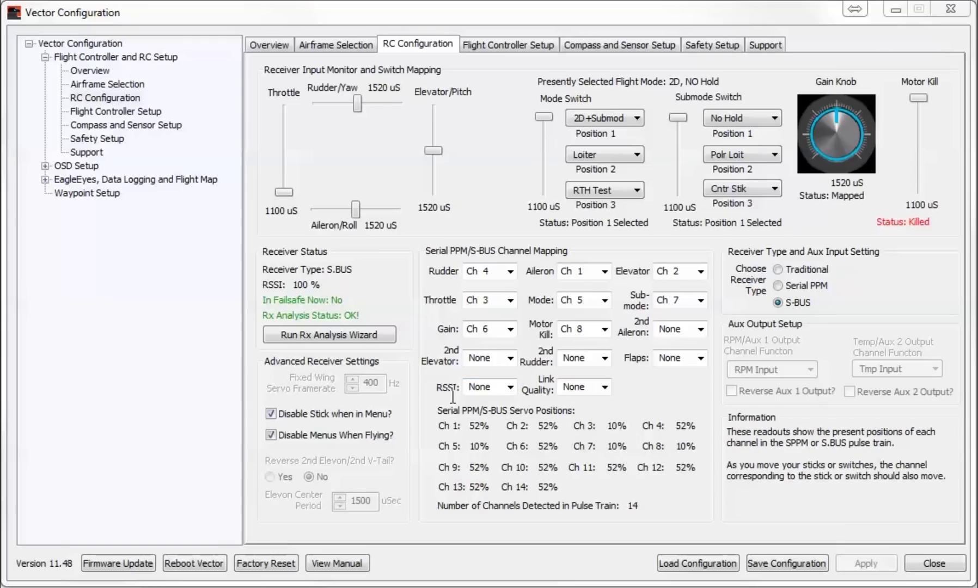
Review the controller gains in the flight controller setup and check the gain knob in the RC configuration
left_click(511, 43)
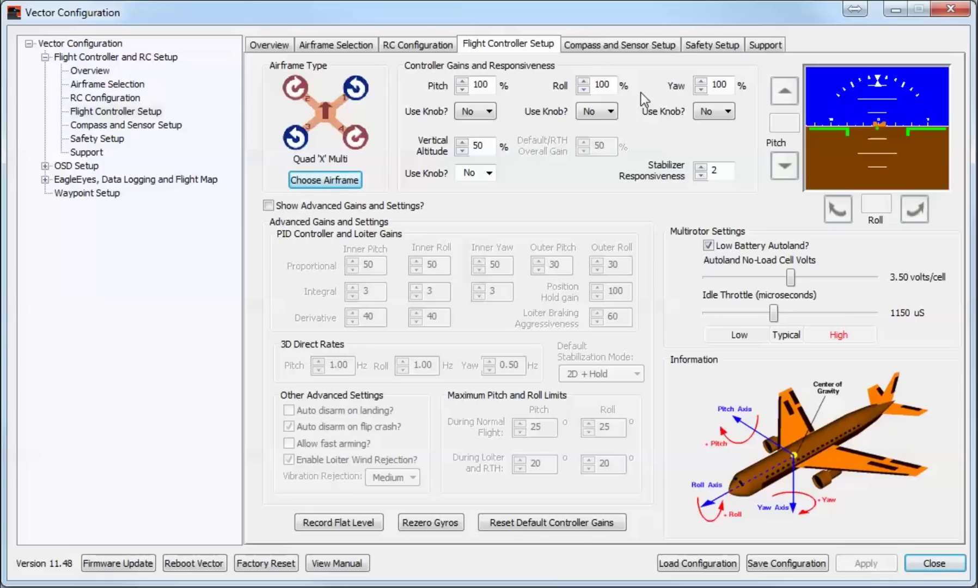
mouse_move(435, 91)
left_click(419, 44)
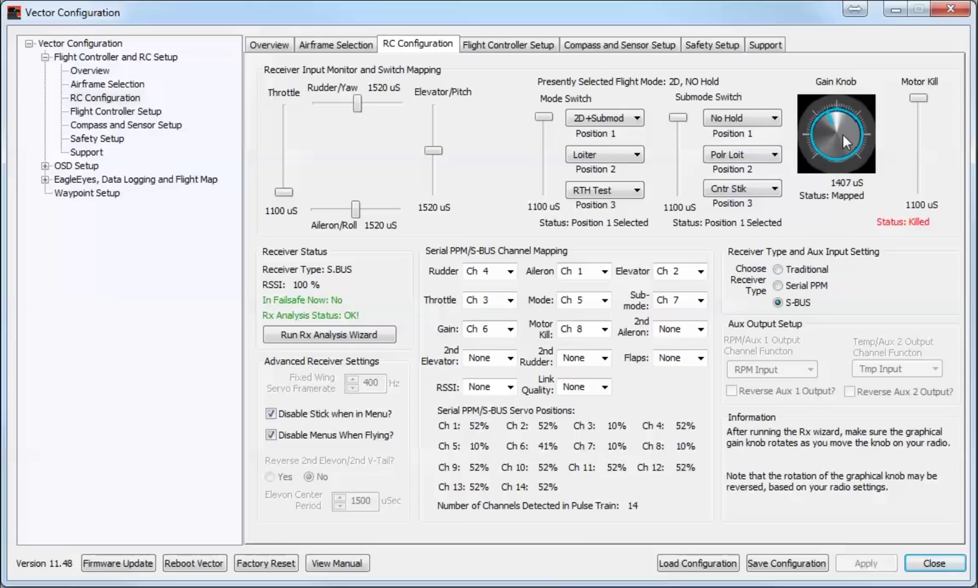
In the flight controller setup, set the pitch gain's Use Knob option to Yes
left_click(517, 43)
left_click(464, 111)
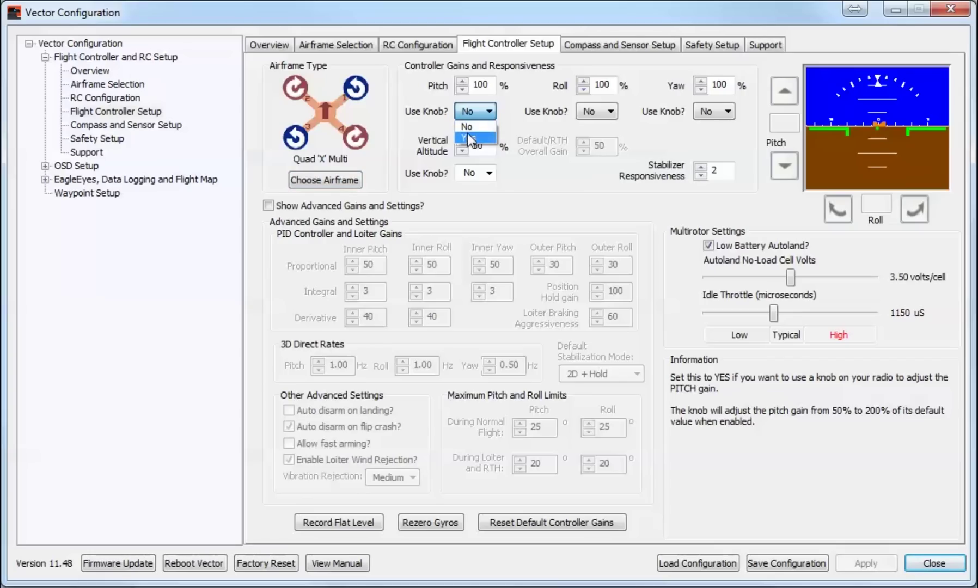
left_click(470, 136)
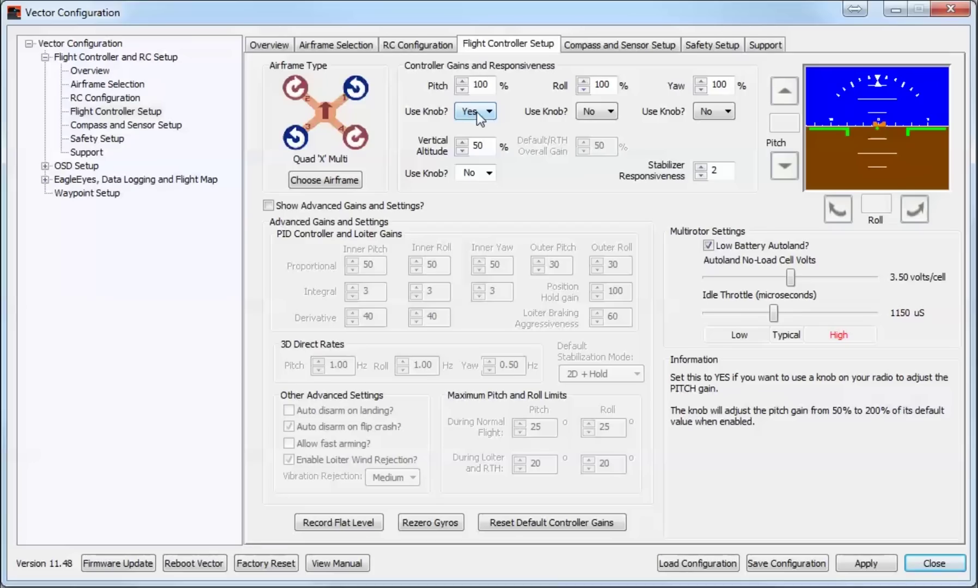
Try knob adjustment for the roll gain, and return its Use Knob option to No
left_click(590, 110)
left_click(591, 138)
left_click(694, 112)
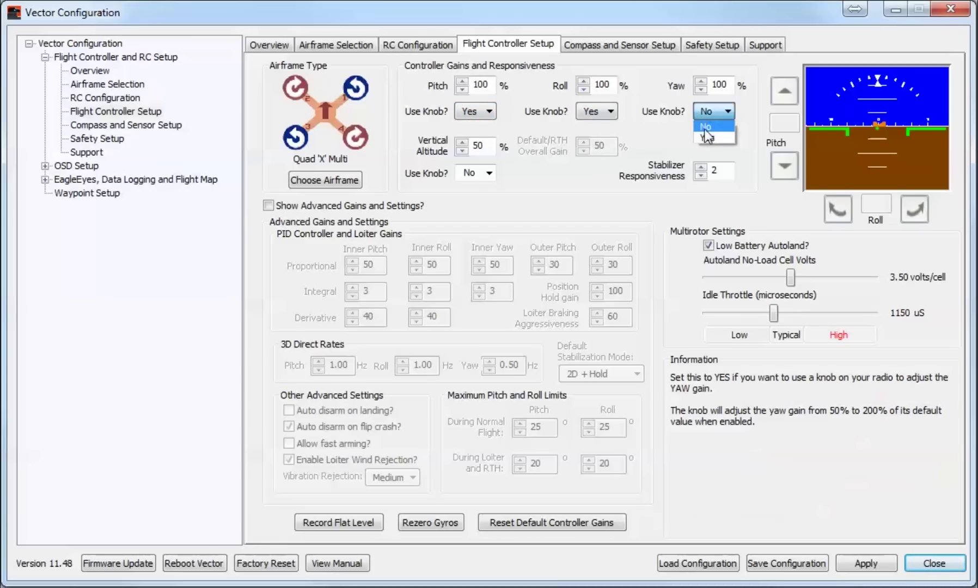
left_click(703, 110)
left_click(607, 112)
left_click(603, 125)
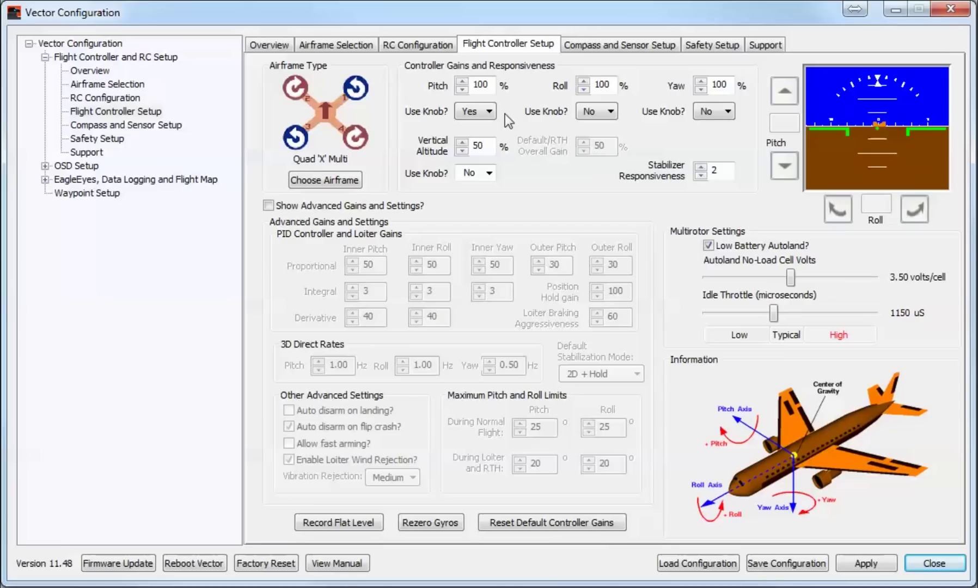
Reselect Yes for the Use Knob option of the pitch gain
left_click(481, 115)
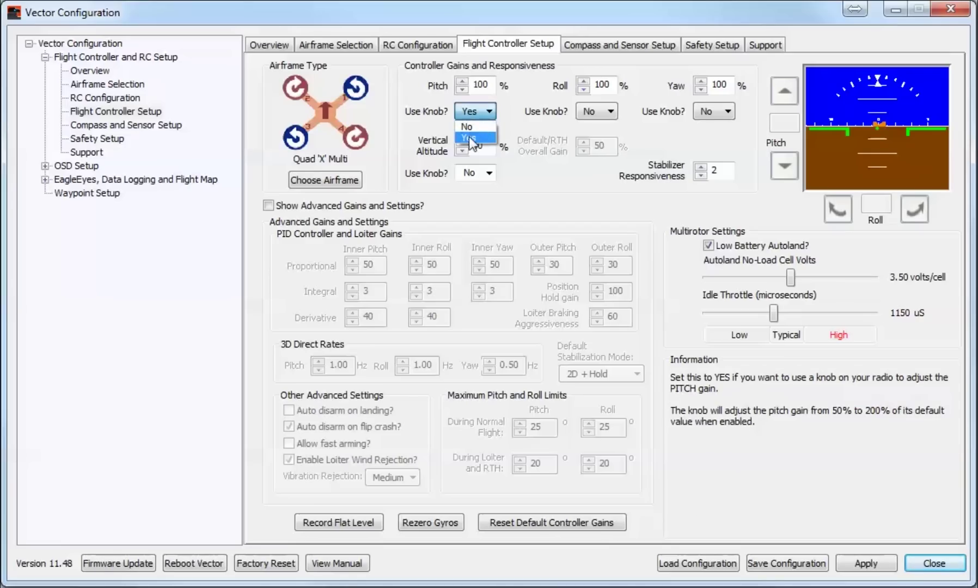
left_click(469, 137)
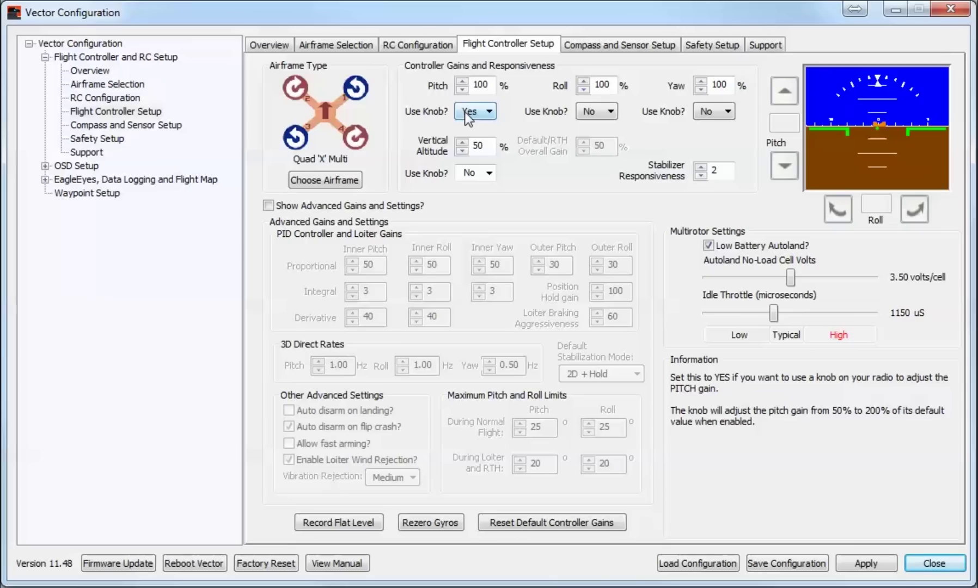
mouse_move(616, 109)
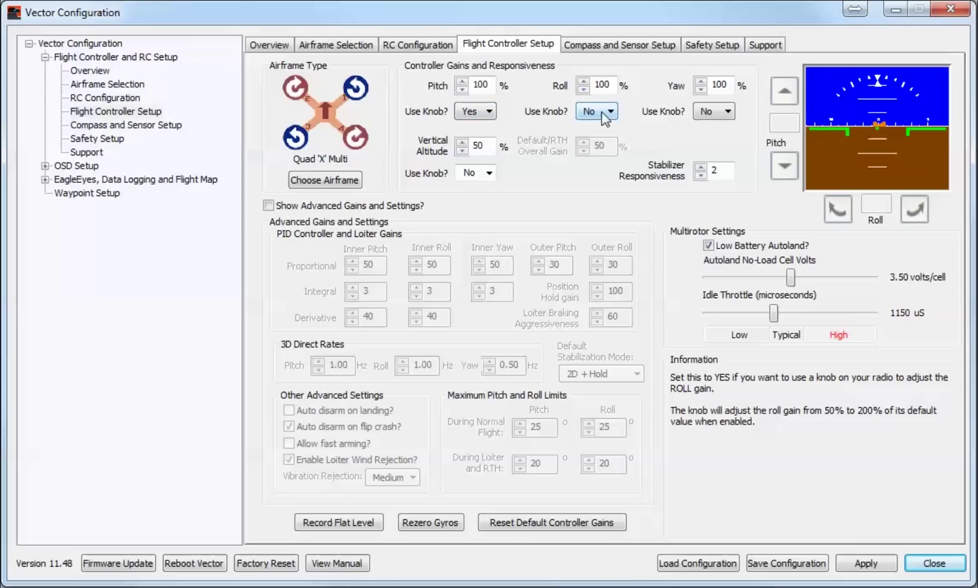
Set the pitch gain's Use Knob option to No and enable the display of advanced gains and settings
left_click(486, 117)
left_click(478, 122)
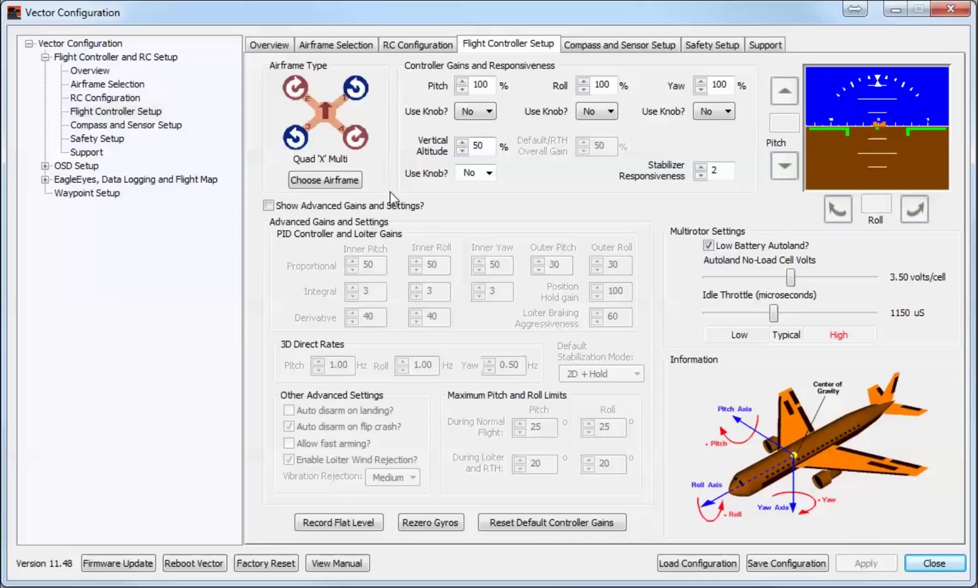
mouse_move(326, 208)
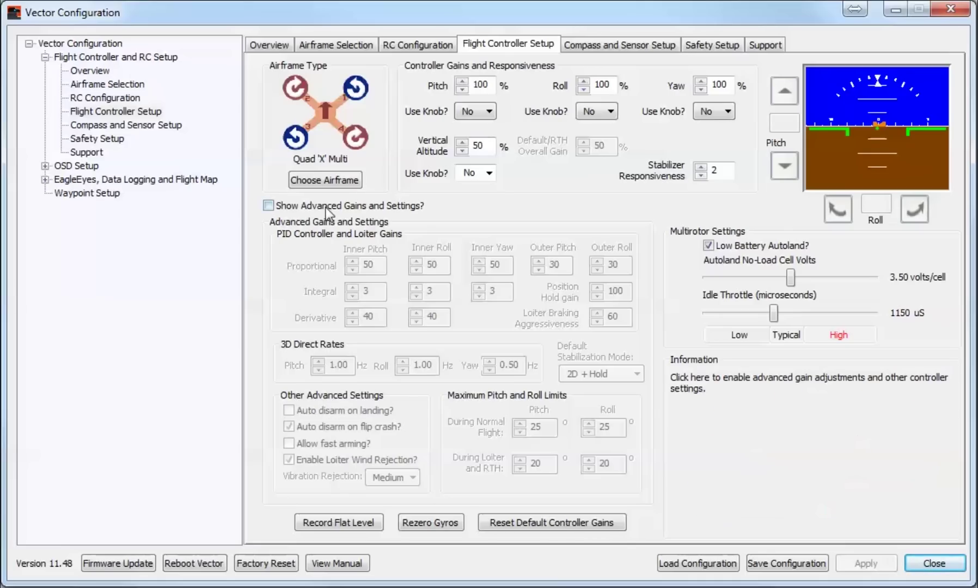
left_click(291, 205)
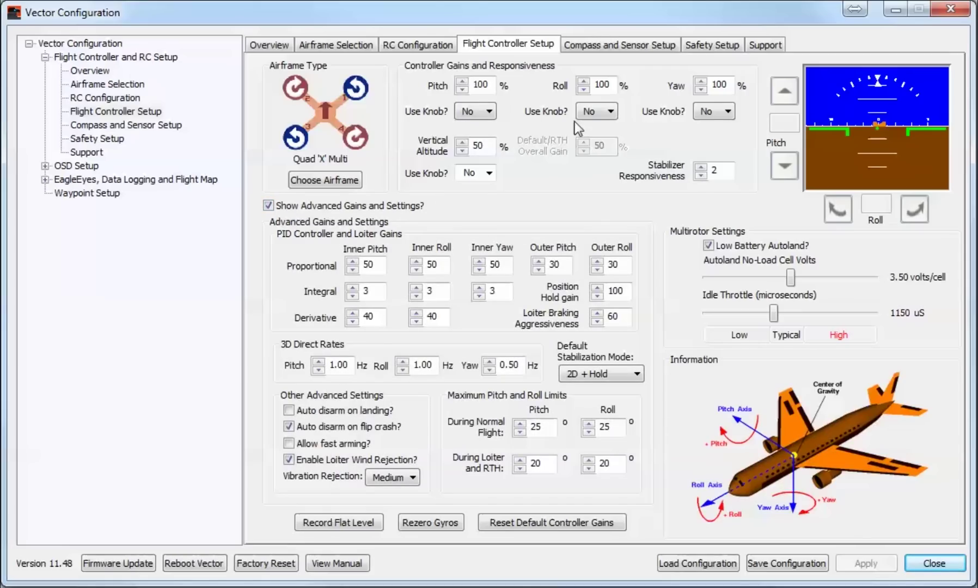
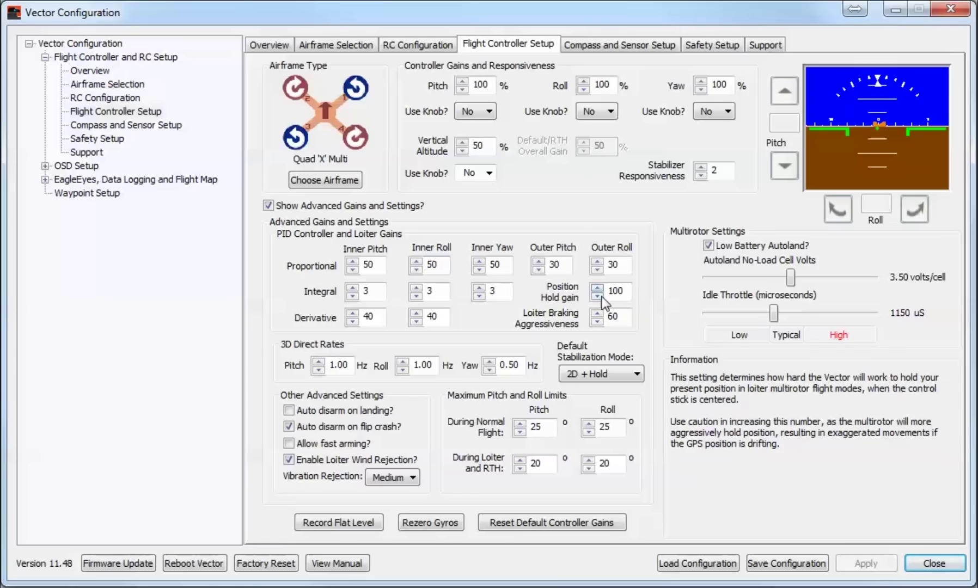
Review the position hold and loiter braking gains, 3D direct rates, other advanced settings, and maximum pitch and roll limits
mouse_move(566, 296)
mouse_move(545, 320)
mouse_move(319, 372)
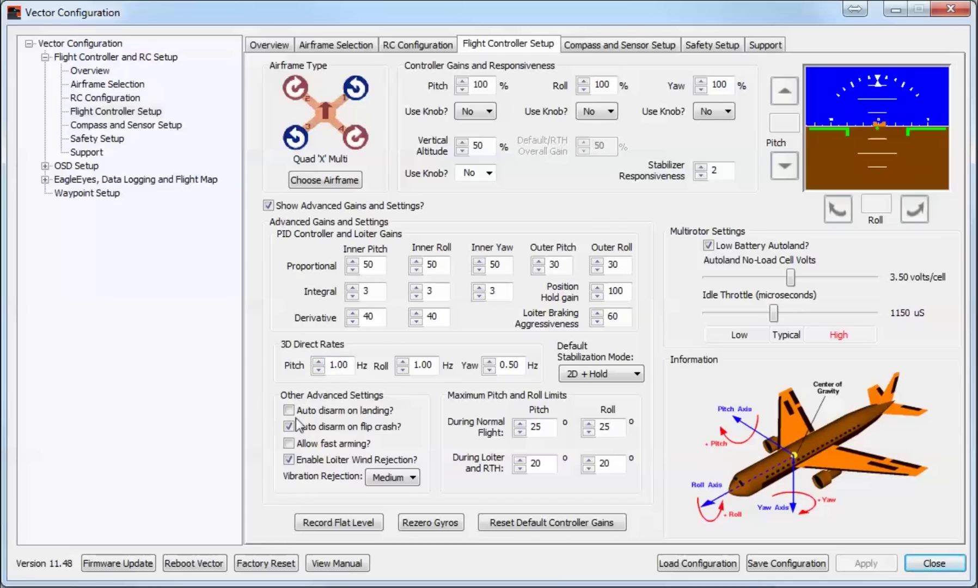
mouse_move(291, 411)
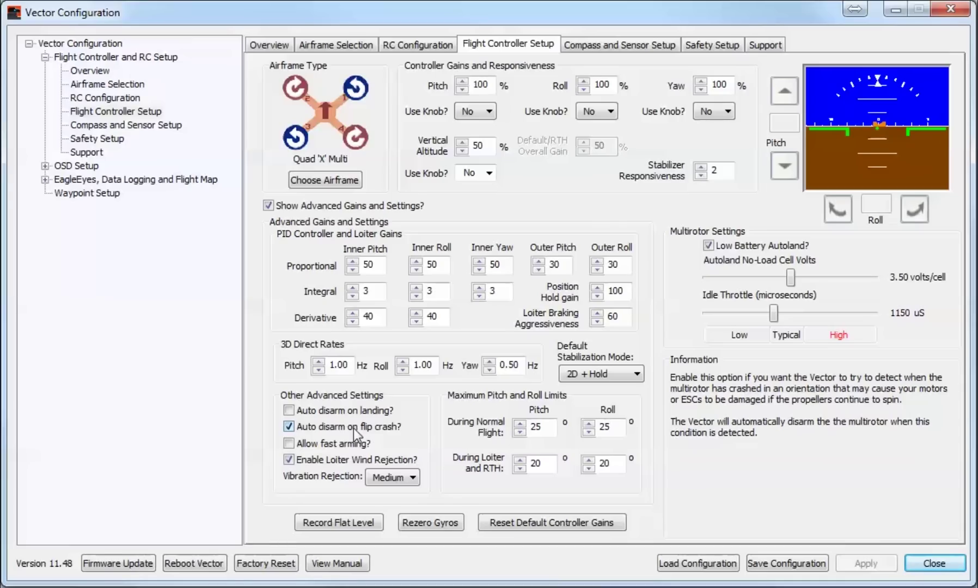
mouse_move(311, 444)
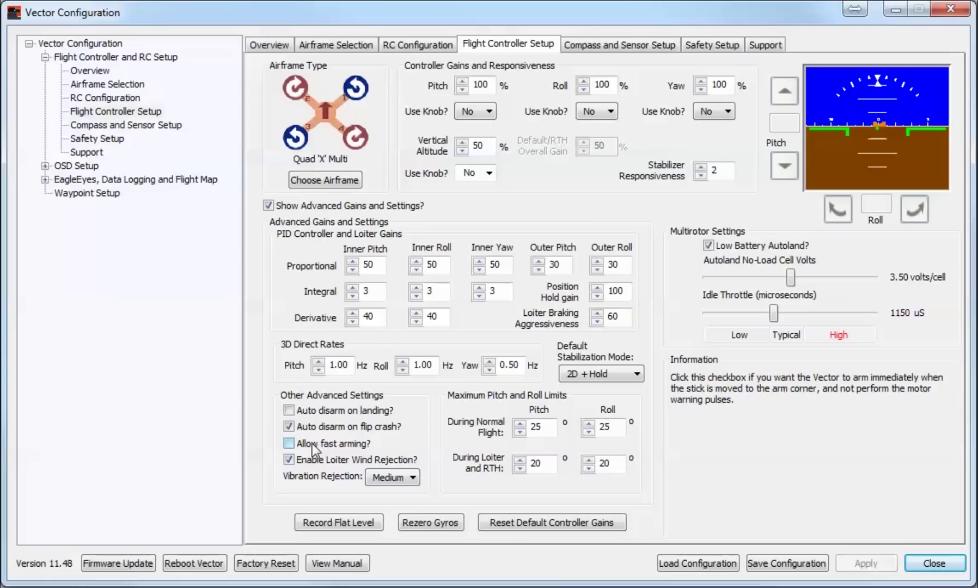
mouse_move(331, 461)
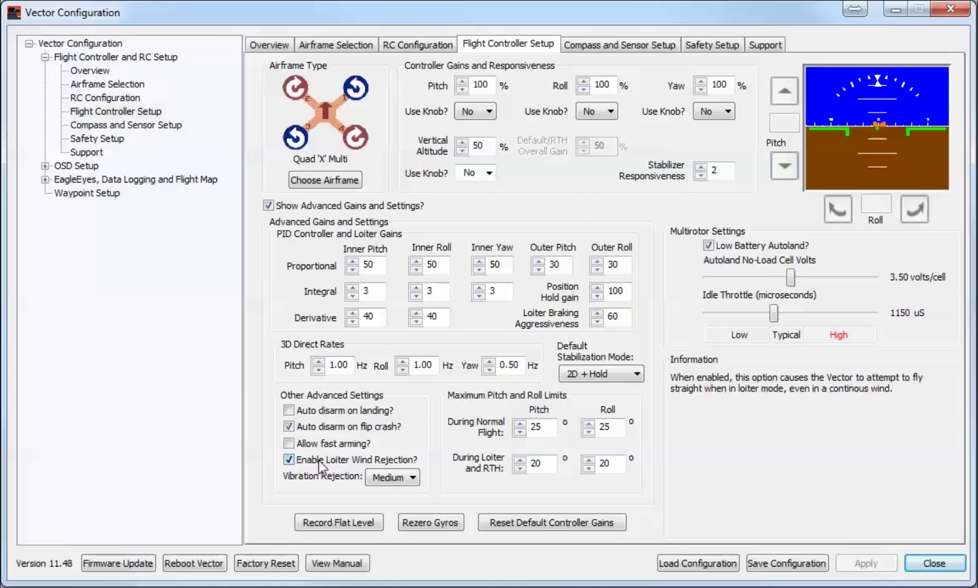
mouse_move(306, 478)
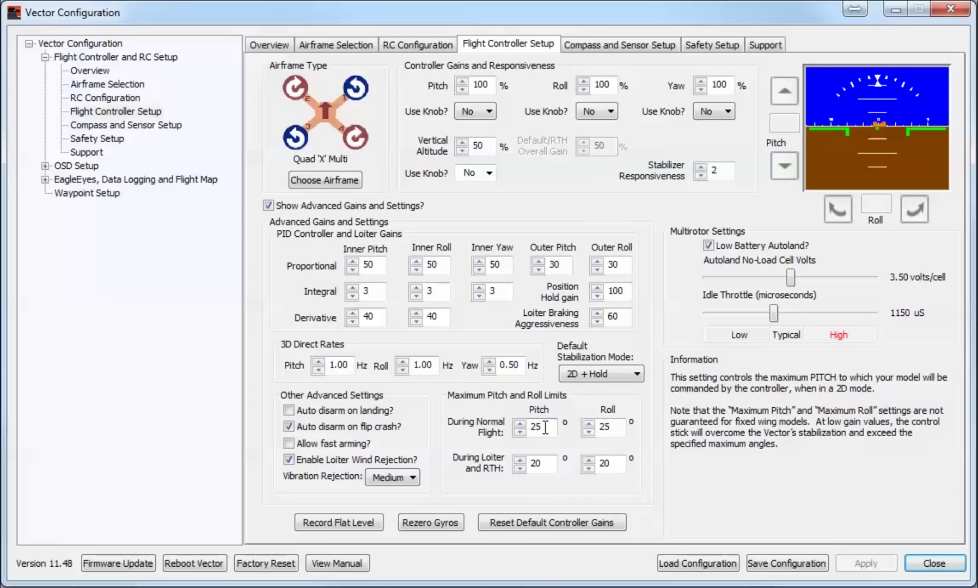
left_click(618, 425)
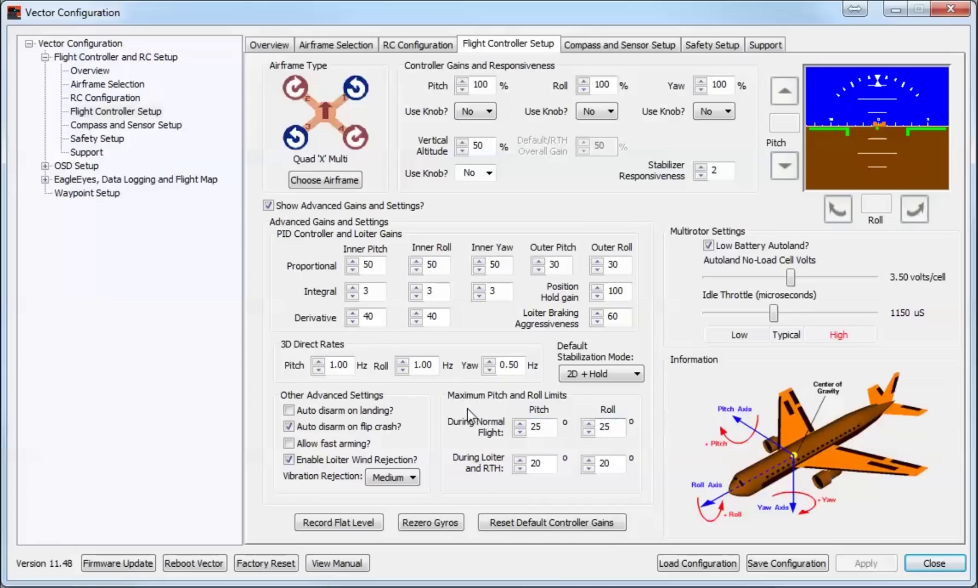
mouse_move(473, 472)
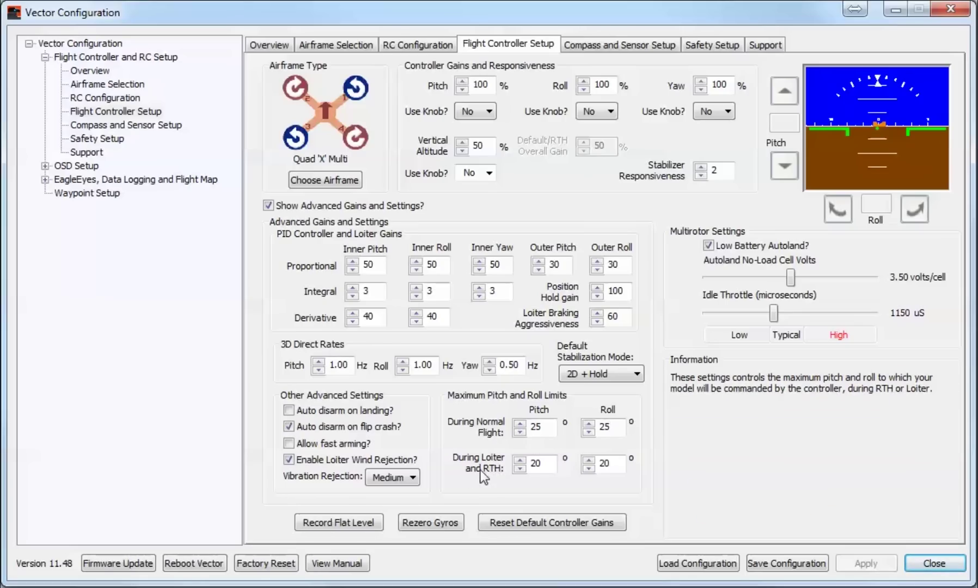
mouse_move(562, 464)
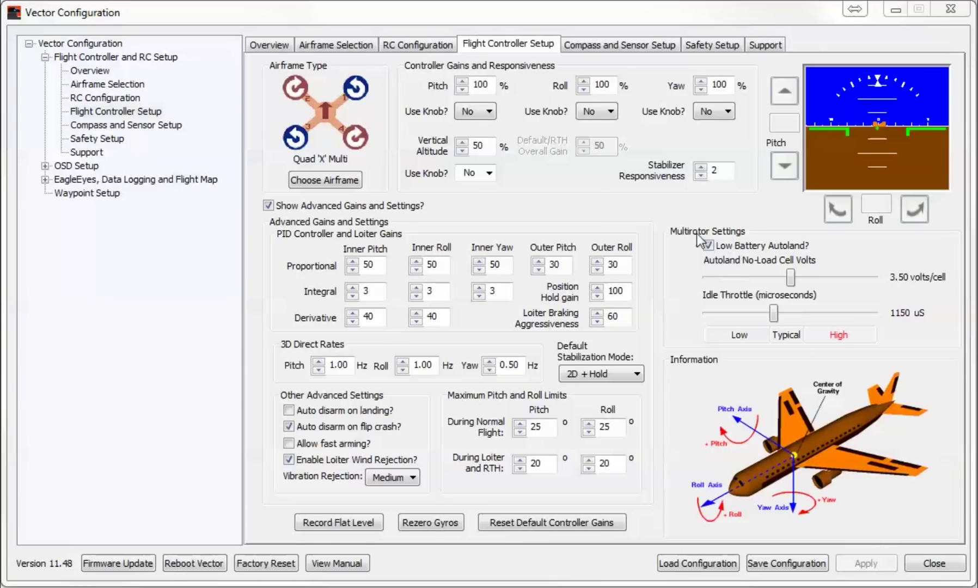
Review the multirotor settings for low battery autoland, autoland no-load cell volts and idle throttle
mouse_move(765, 246)
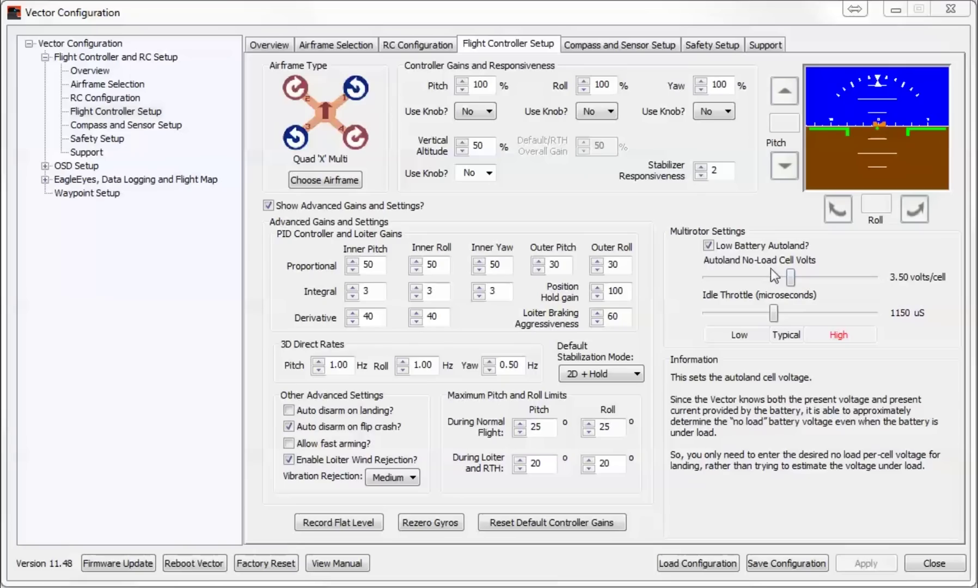
mouse_move(712, 250)
mouse_move(812, 275)
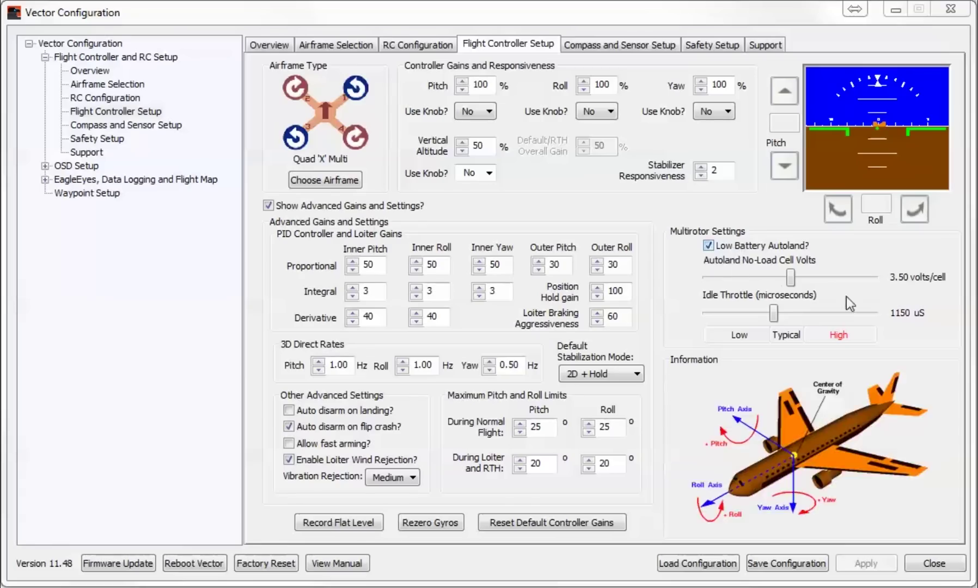
mouse_move(789, 276)
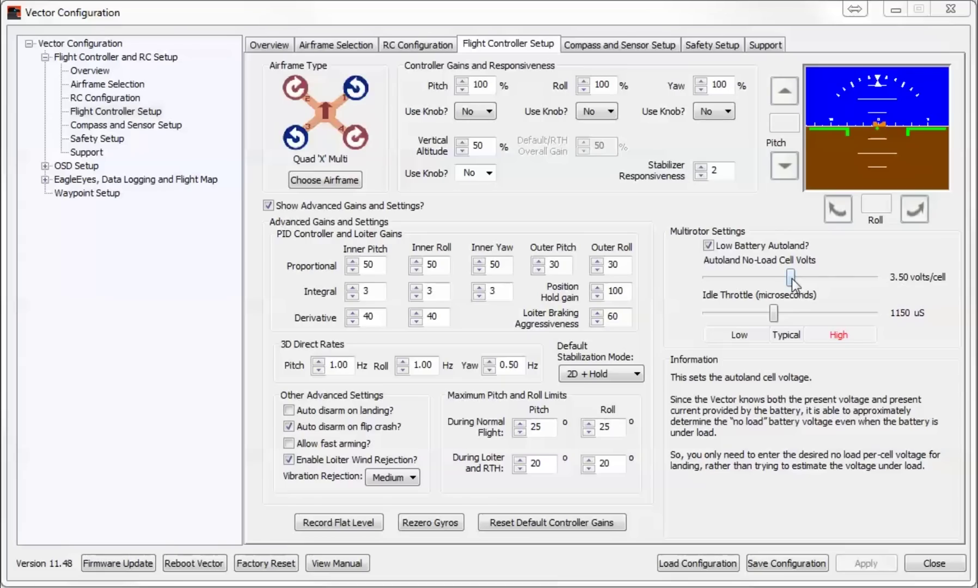
mouse_move(720, 299)
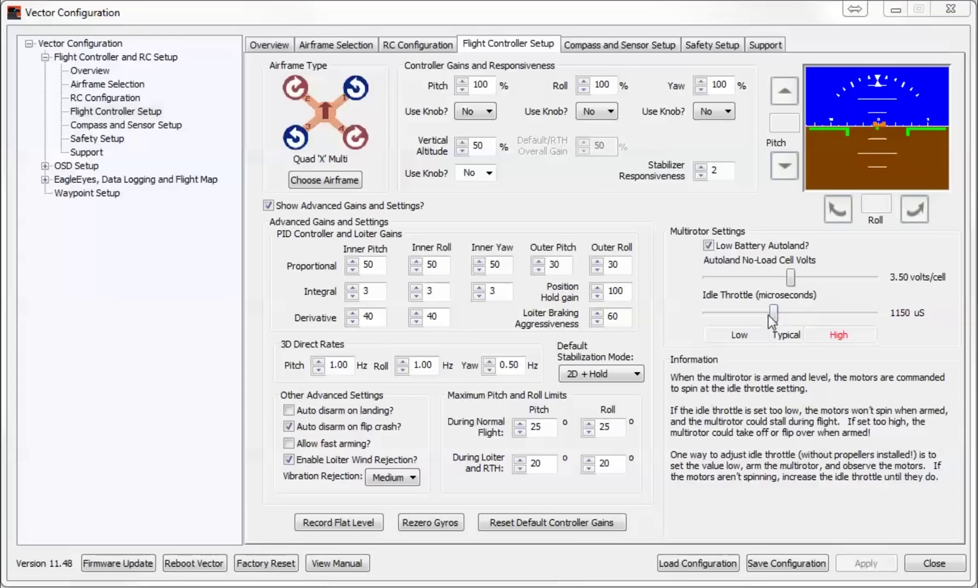
mouse_move(888, 317)
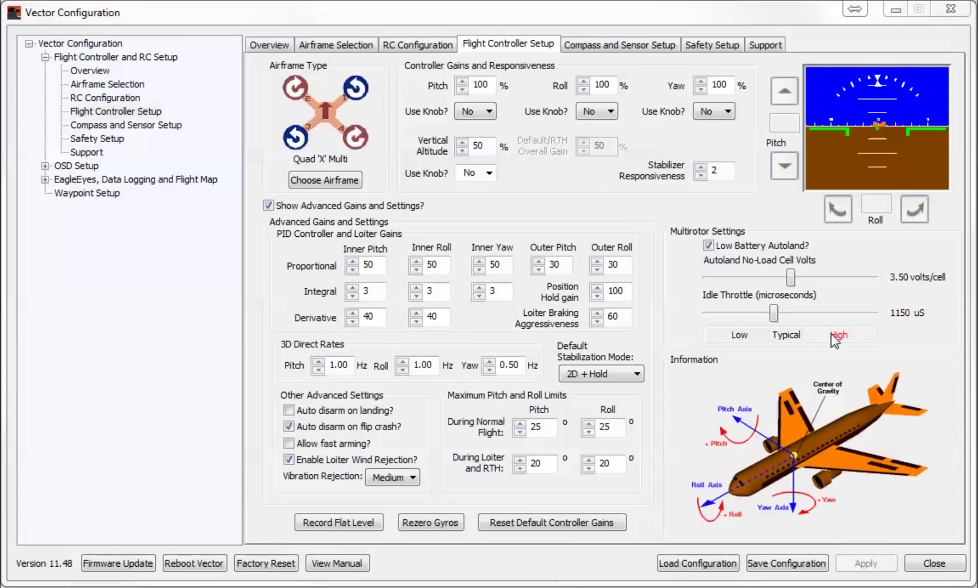
mouse_move(773, 310)
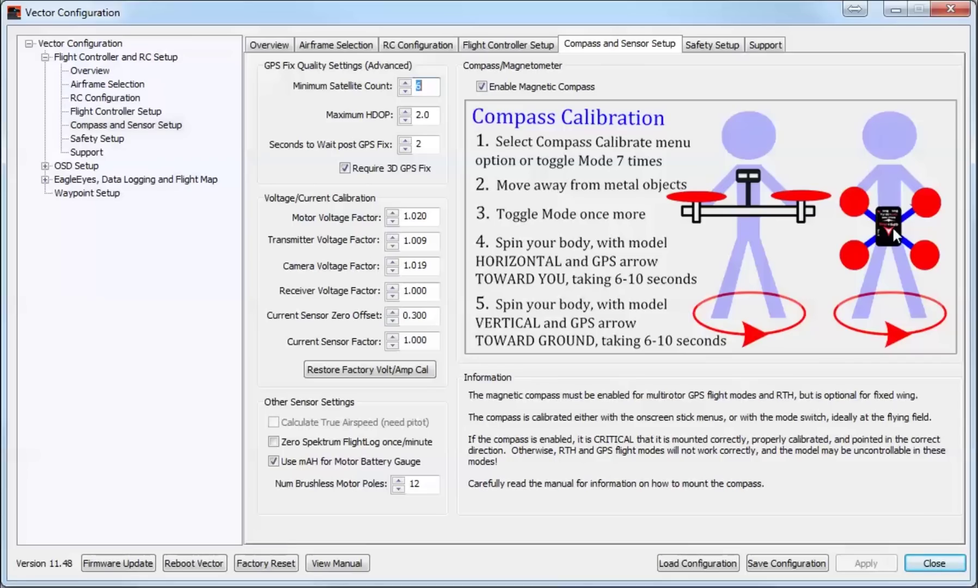
Set the Minimum Satellite Count to 6 in the compass and sensor setup, and review the remaining GPS fix quality settings
type("6")
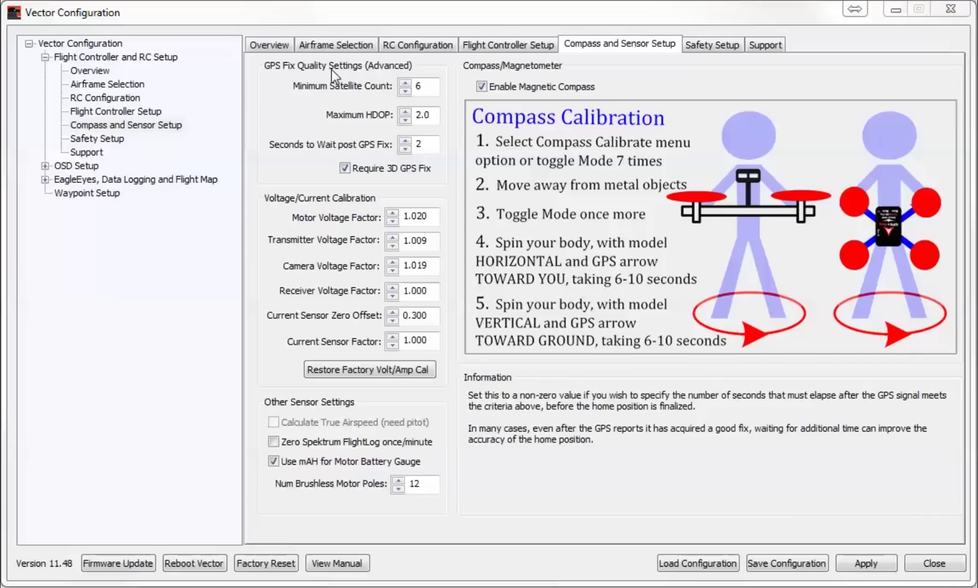
mouse_move(331, 82)
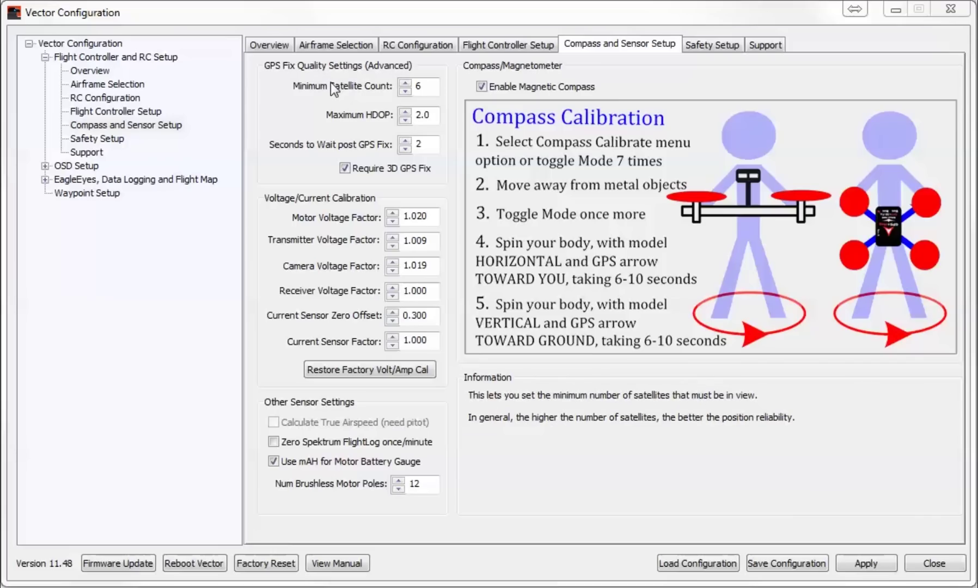
mouse_move(295, 143)
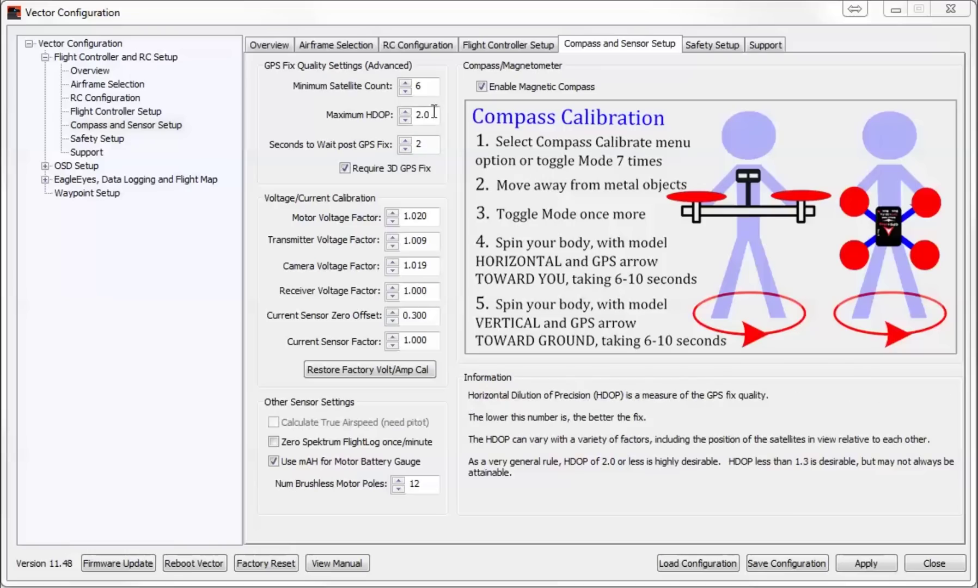
mouse_move(425, 120)
mouse_move(423, 147)
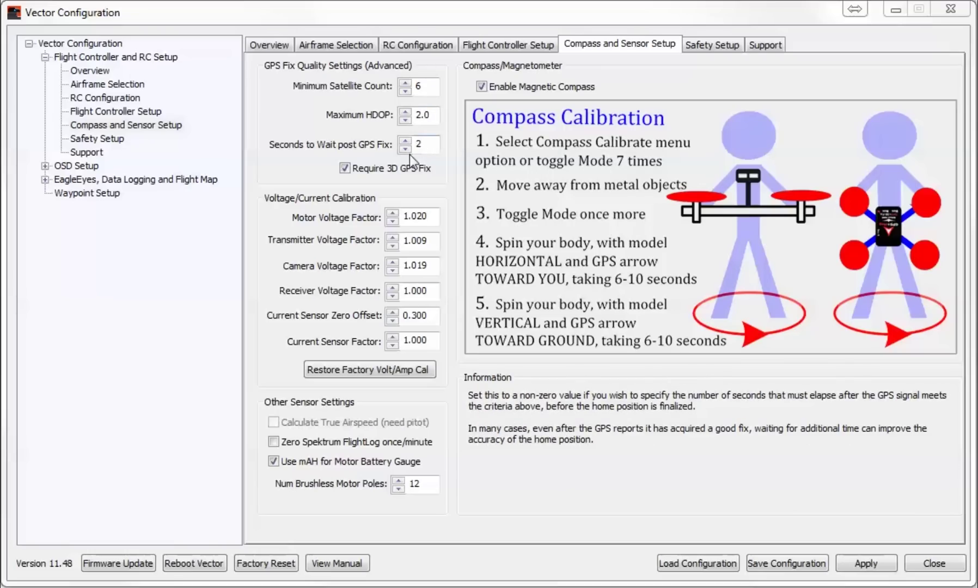
mouse_move(364, 174)
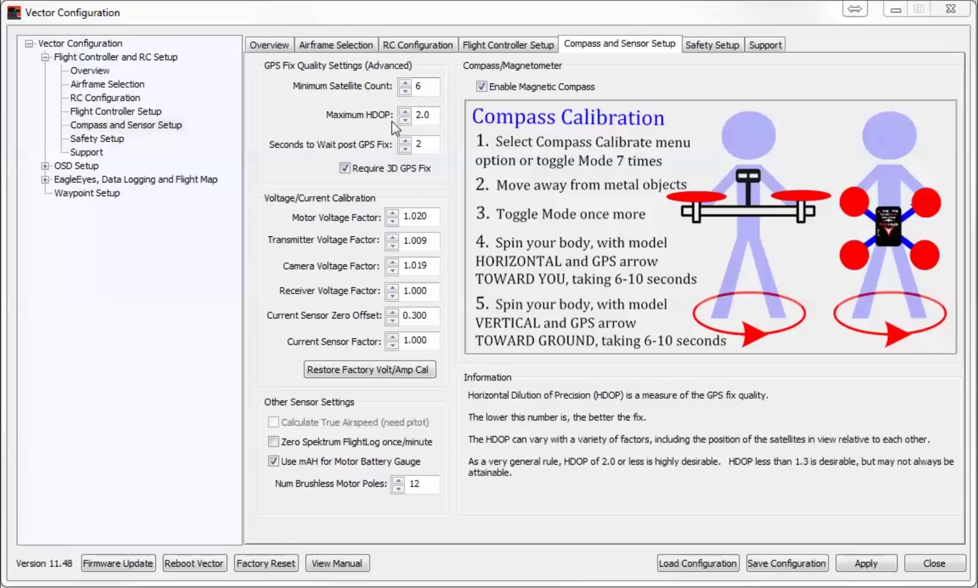
mouse_move(386, 111)
mouse_move(322, 146)
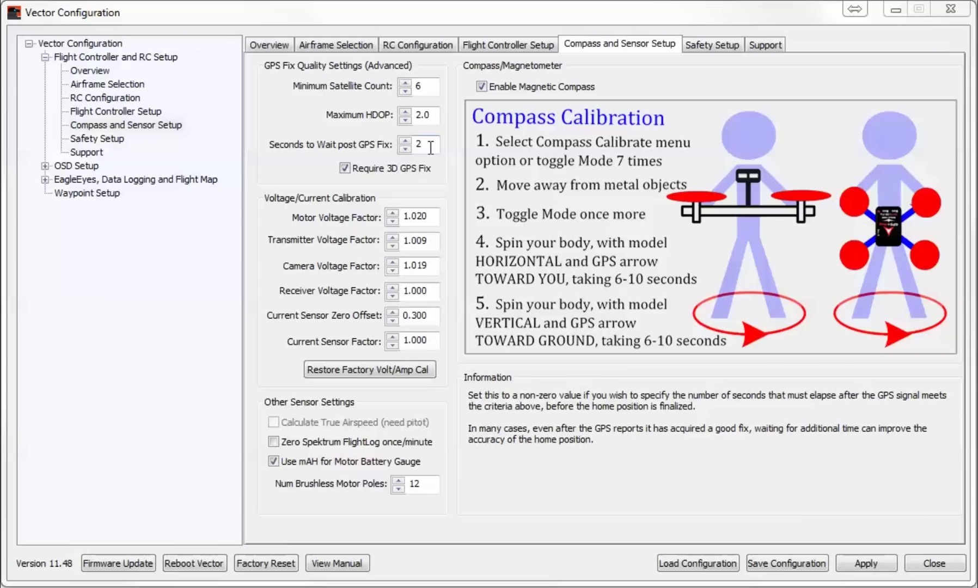
mouse_move(346, 169)
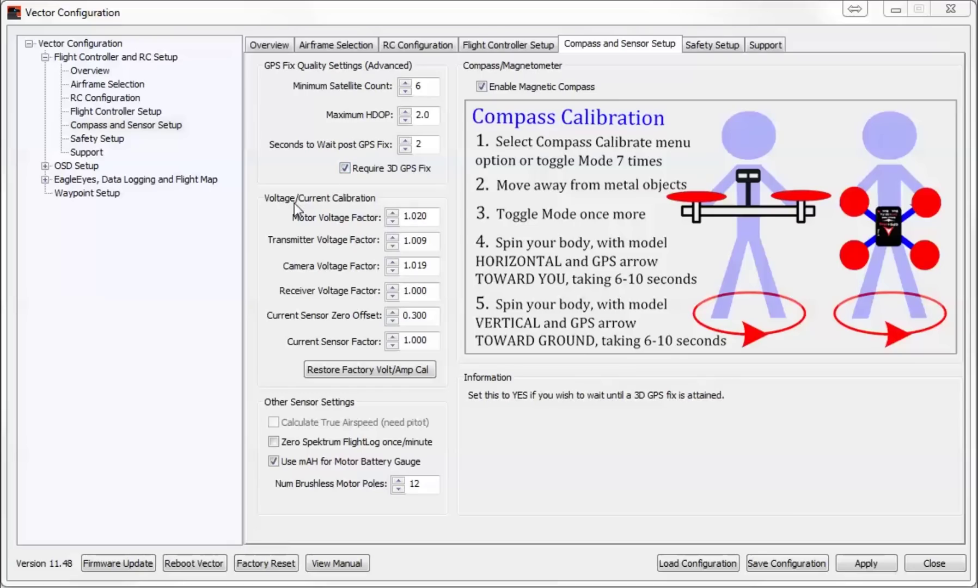
Check the present pack voltage in the overview's multirotor settings against the voltage calibration
mouse_move(360, 203)
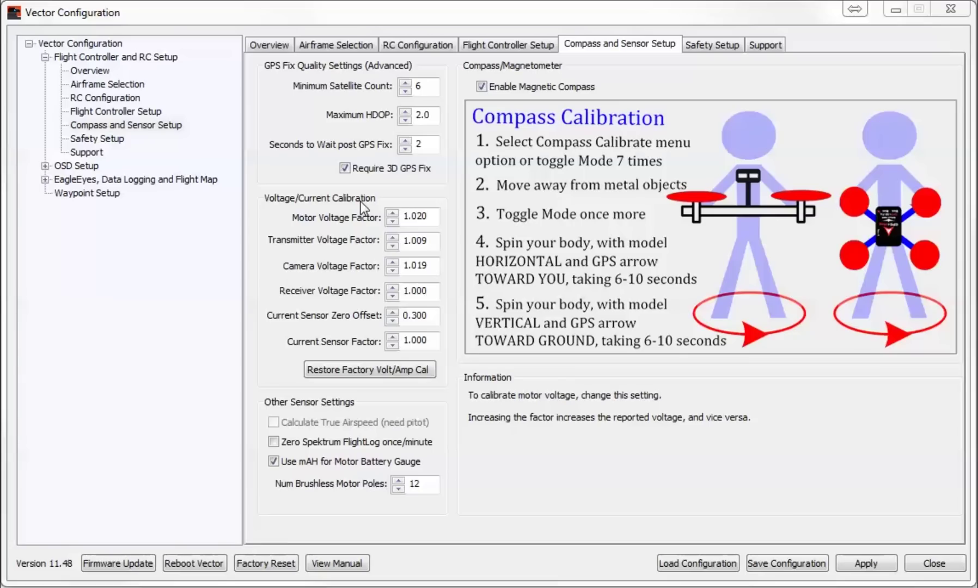
left_click(275, 50)
left_click(488, 339)
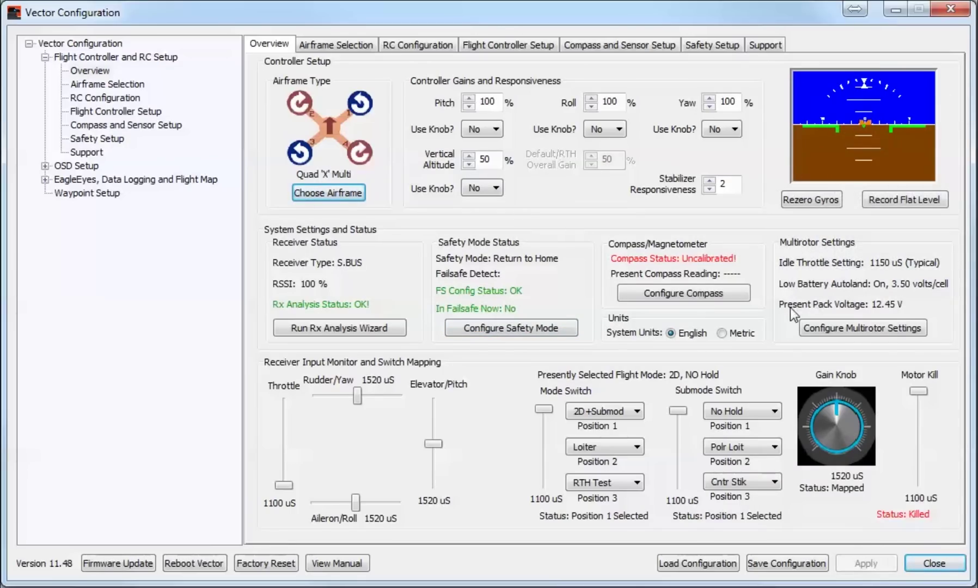
mouse_move(865, 309)
In the compass and sensor setup, set the Motor Voltage Factor to 1.030 and apply the change
left_click(611, 43)
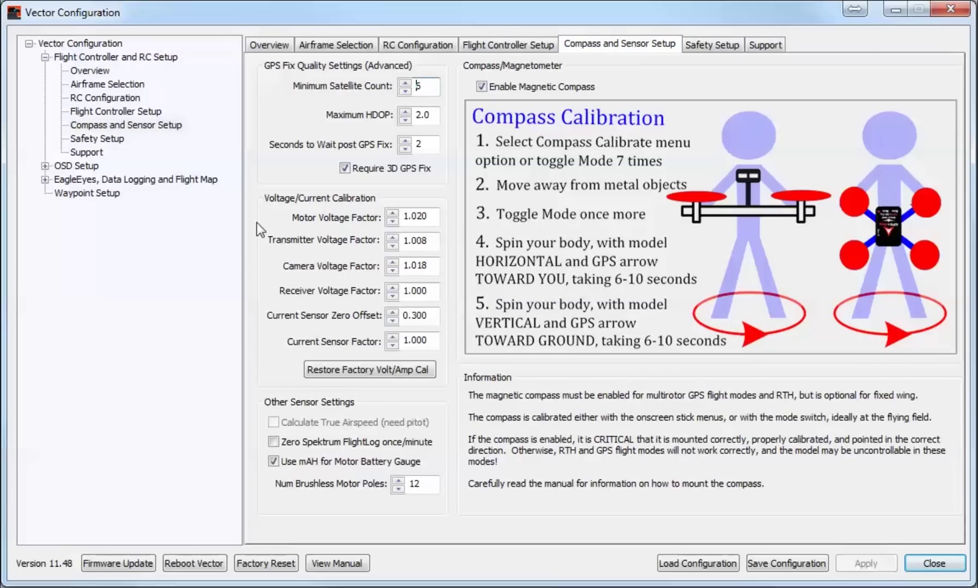
key("Down")
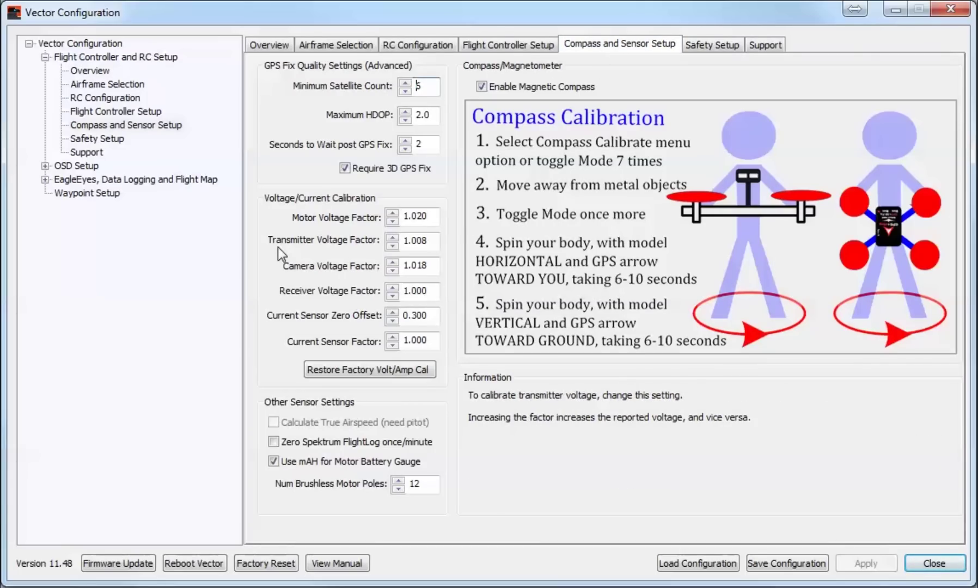
key("Down")
key("Down")
key("Down")
mouse_move(350, 216)
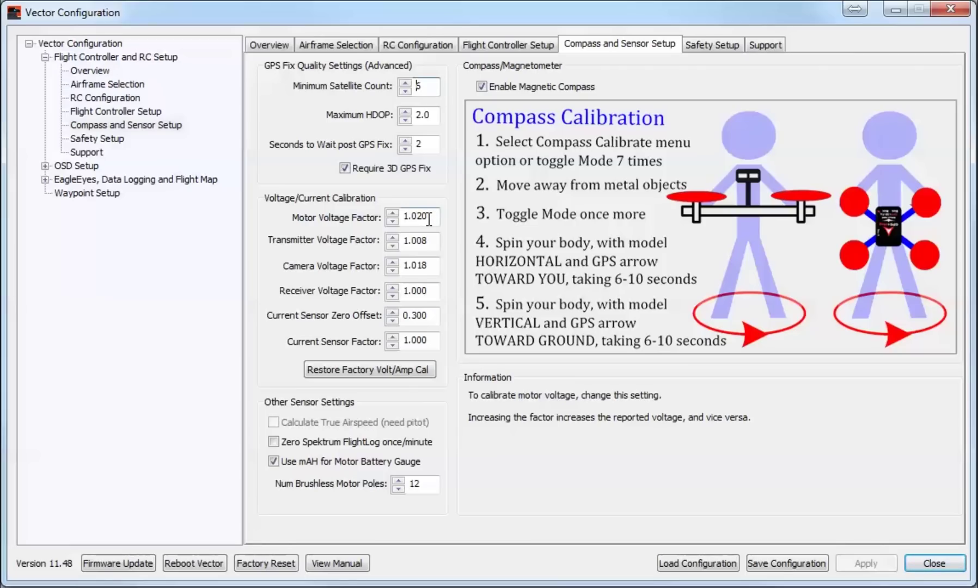
left_click(391, 213)
left_click(391, 213)
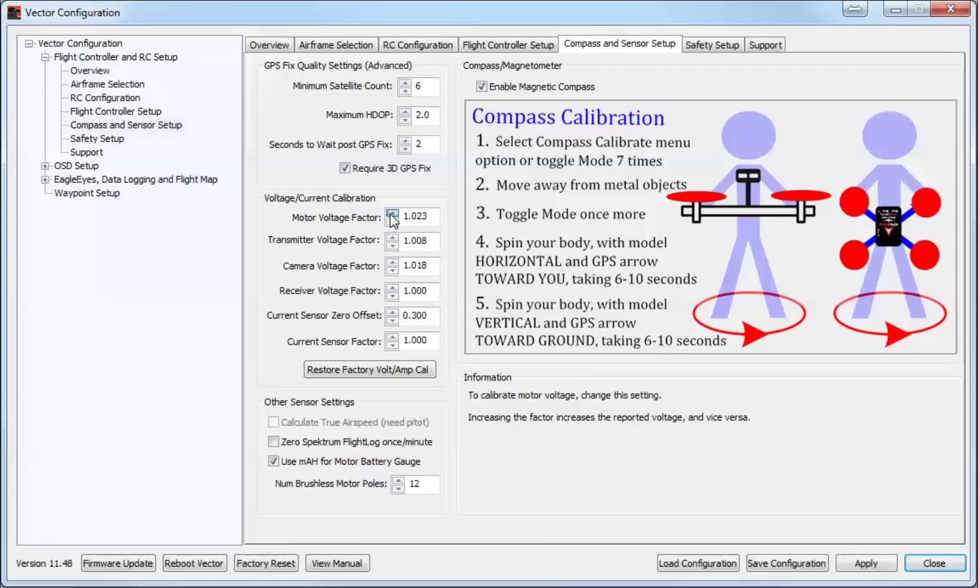
left_click(391, 213)
left_click(392, 213)
left_click(392, 213)
left_click(391, 213)
left_click(864, 563)
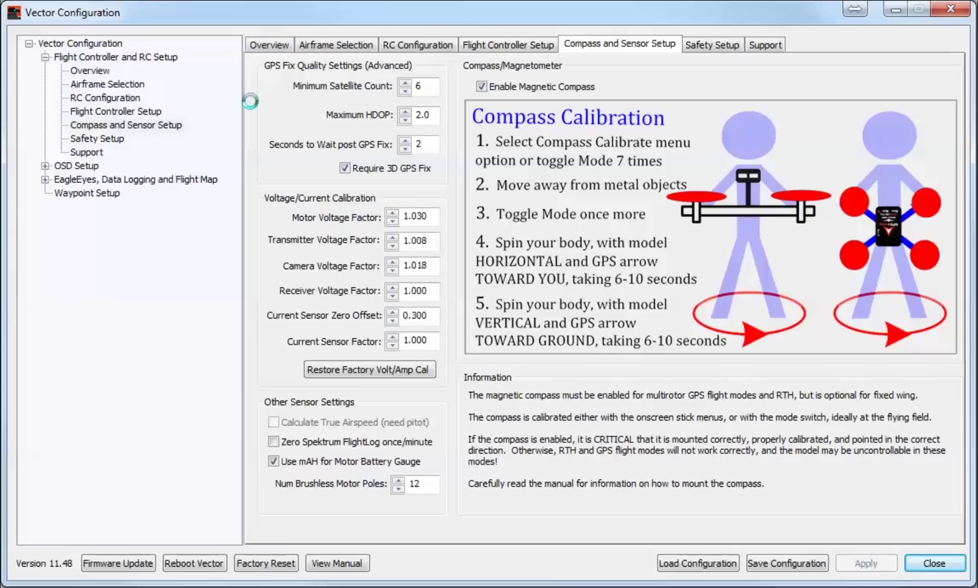
Check the present pack voltage in the overview, then lower the Motor Voltage Factor to 1.028 and apply the change
left_click(272, 46)
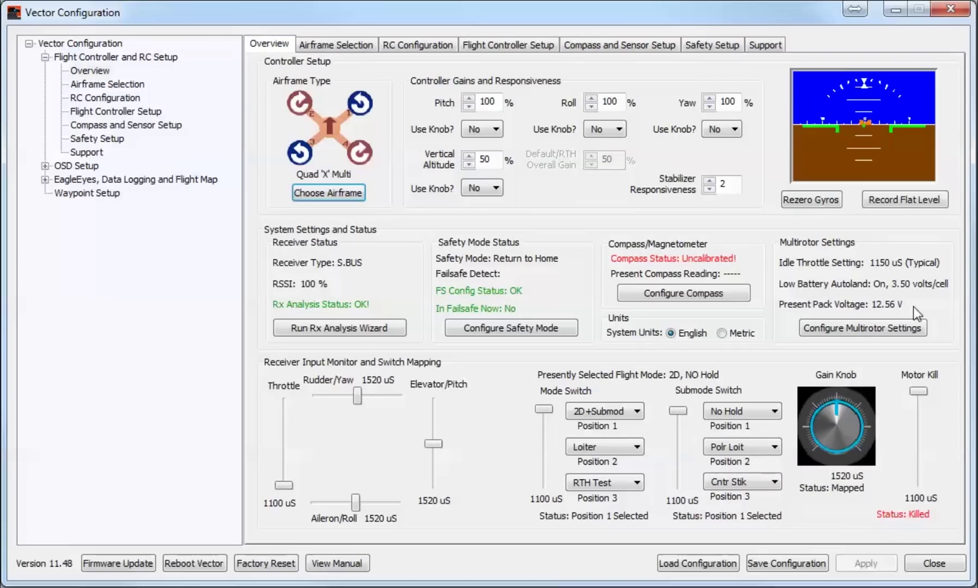
mouse_move(889, 308)
left_click(637, 44)
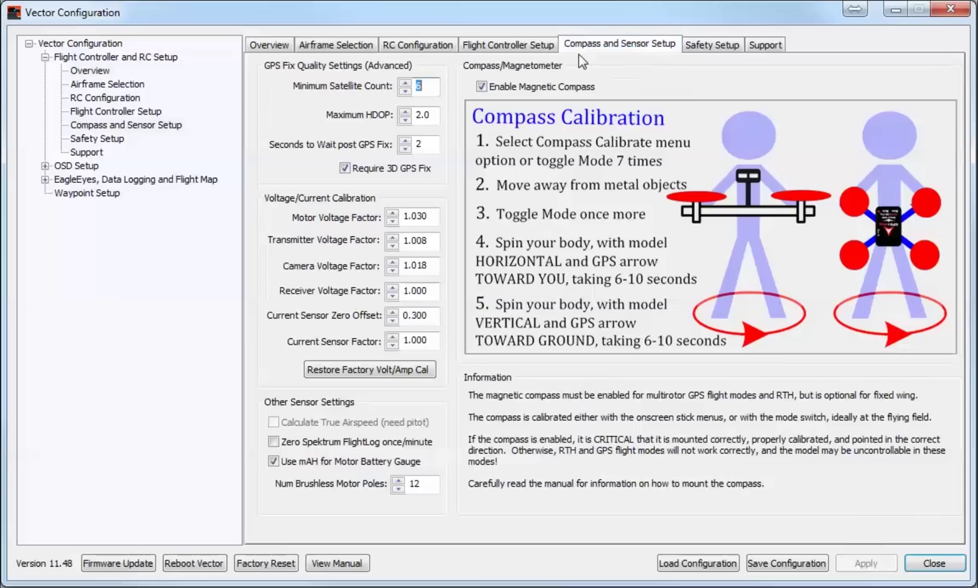
left_click(392, 221)
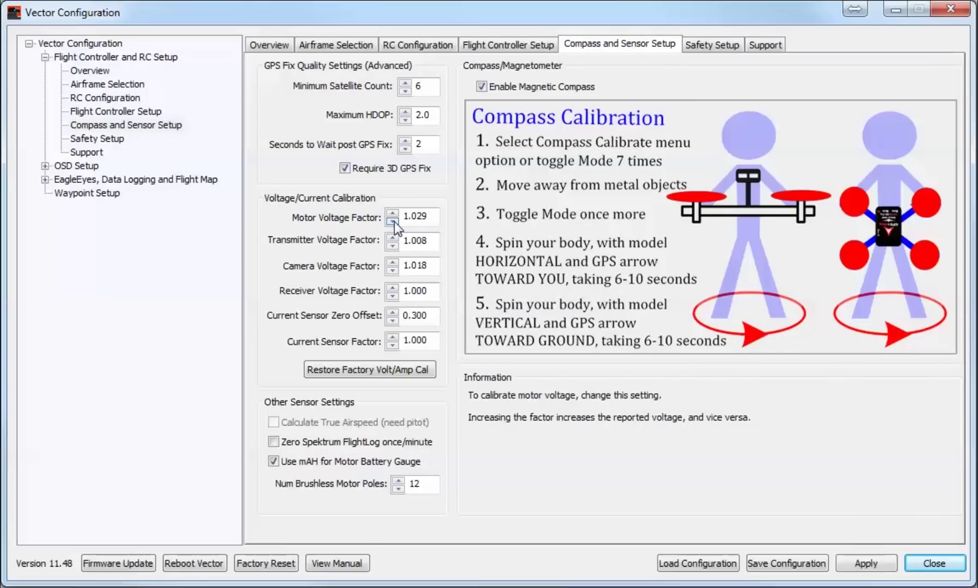
left_click(867, 564)
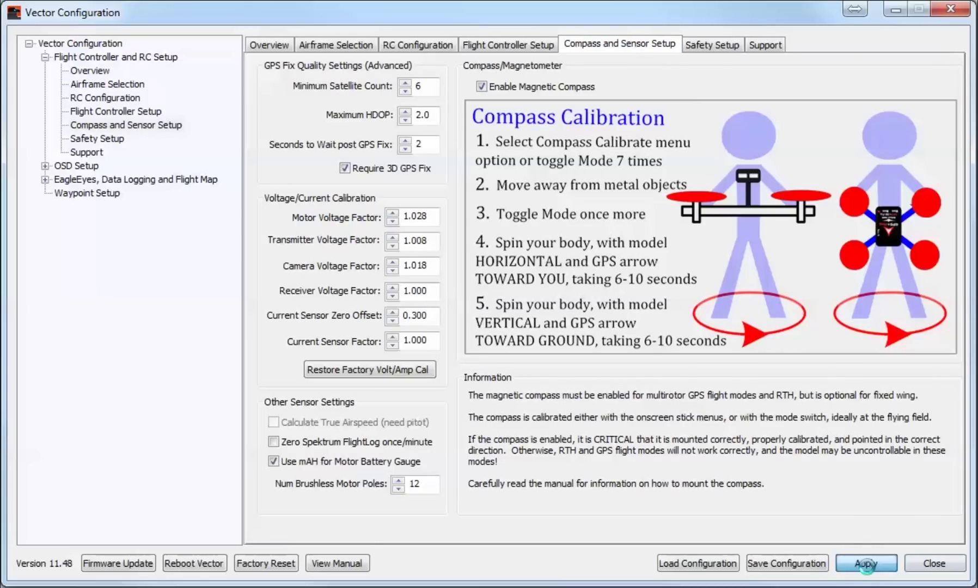
Recheck the present pack voltage and the low battery autoland setting in the overview's multirotor settings
left_click(273, 47)
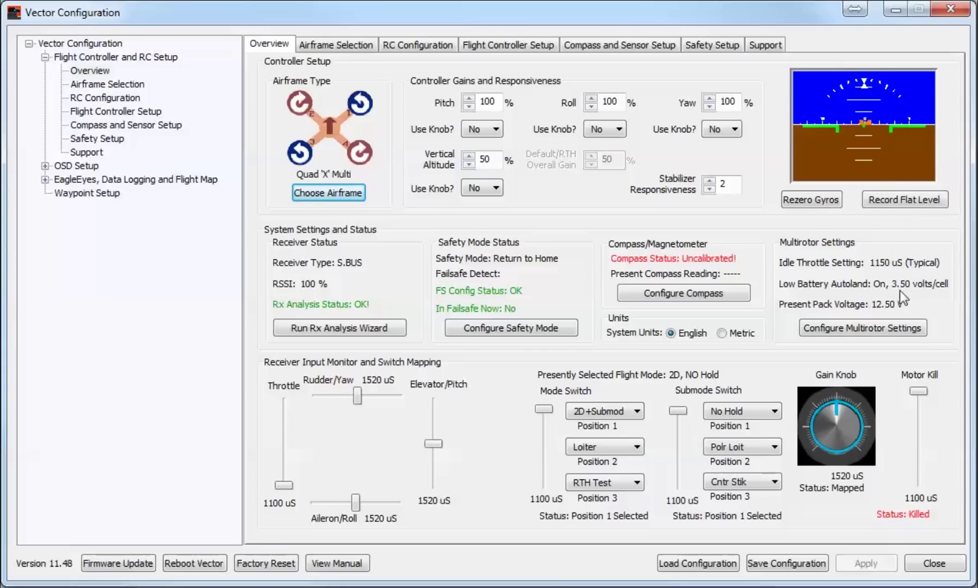
mouse_move(900, 287)
mouse_move(812, 289)
mouse_move(881, 307)
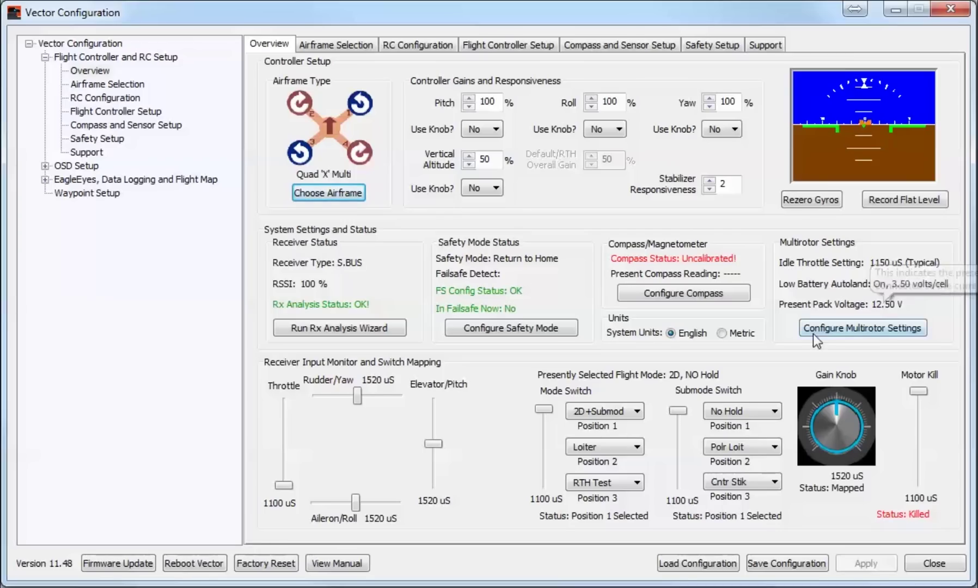
Review the motor and transmitter voltage factors and the other sensor settings, including the motor battery gauge and brushless motor poles
left_click(623, 38)
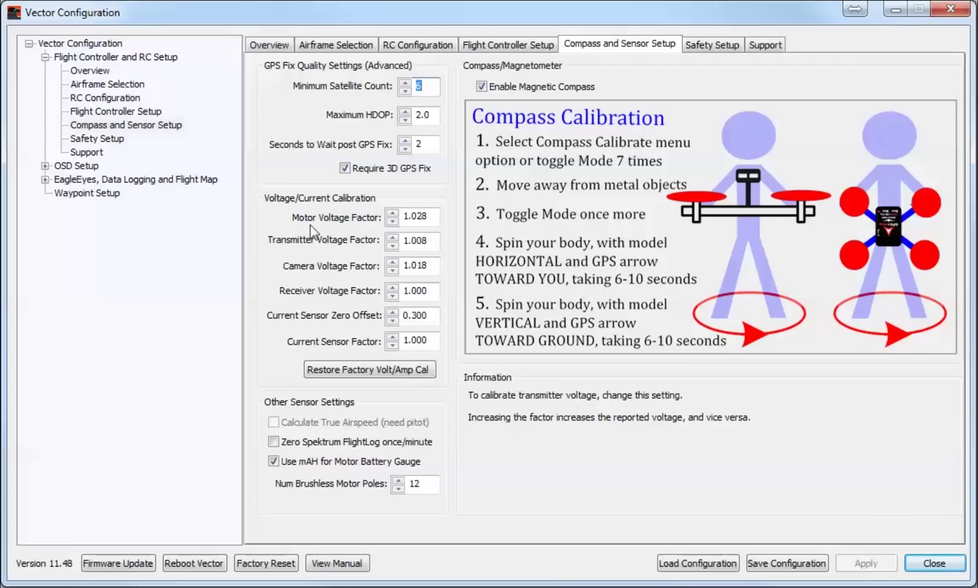
mouse_move(300, 222)
mouse_move(362, 242)
mouse_move(275, 213)
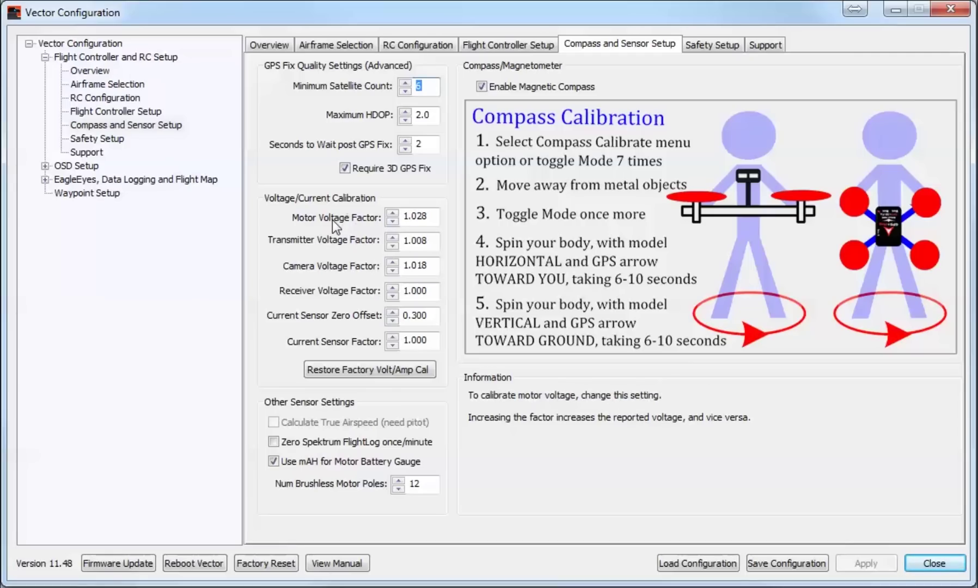
mouse_move(295, 240)
mouse_move(315, 218)
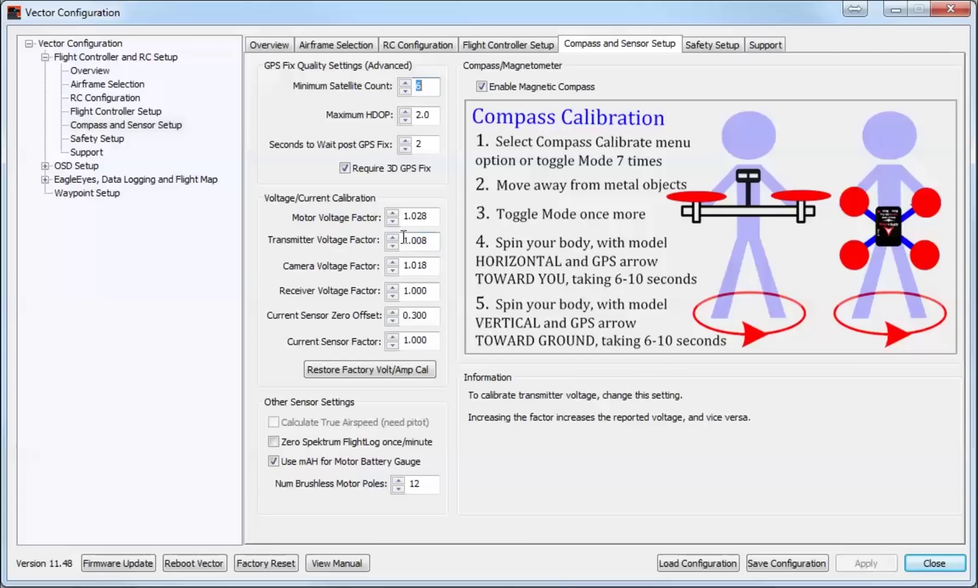
mouse_move(417, 219)
mouse_move(420, 246)
mouse_move(381, 223)
mouse_move(304, 445)
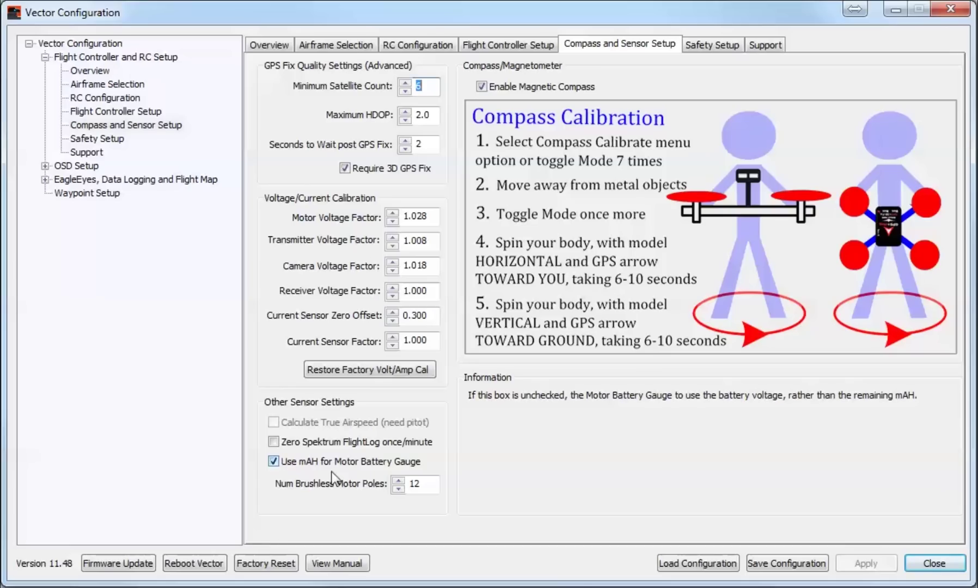
mouse_move(294, 490)
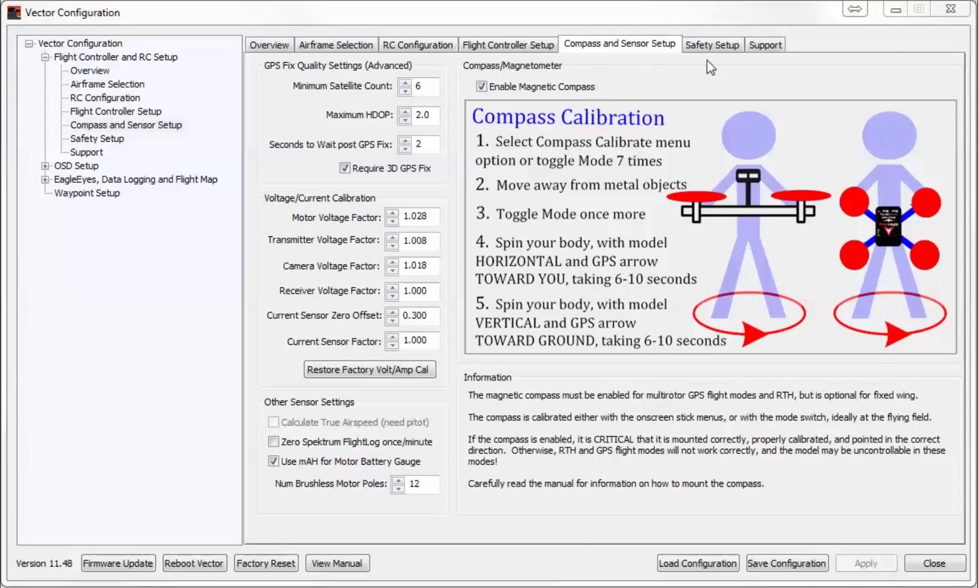
Review the basic safety mode settings for desired safety mode, receiver failsafe detection, fly home altitude and automatic landing at home
left_click(710, 42)
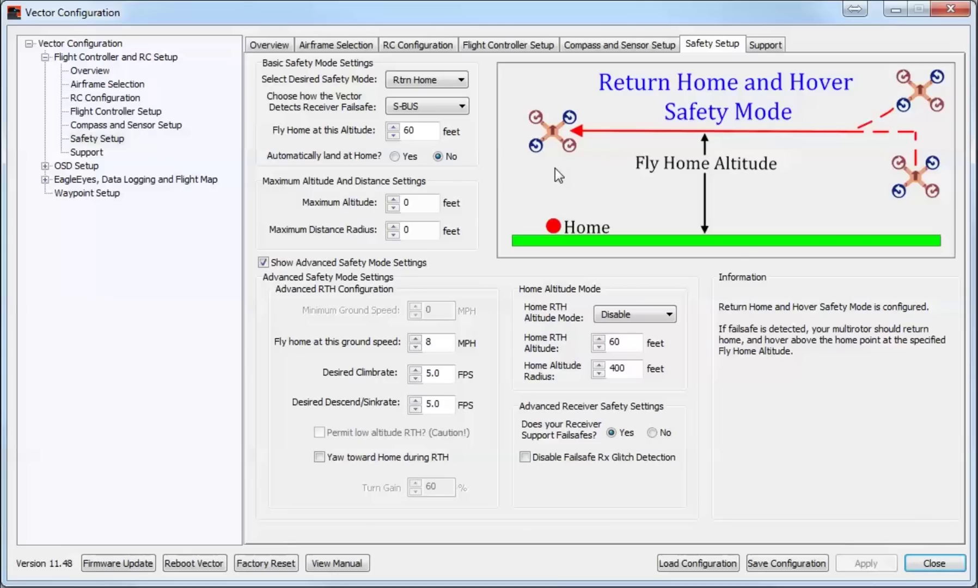
left_click(431, 84)
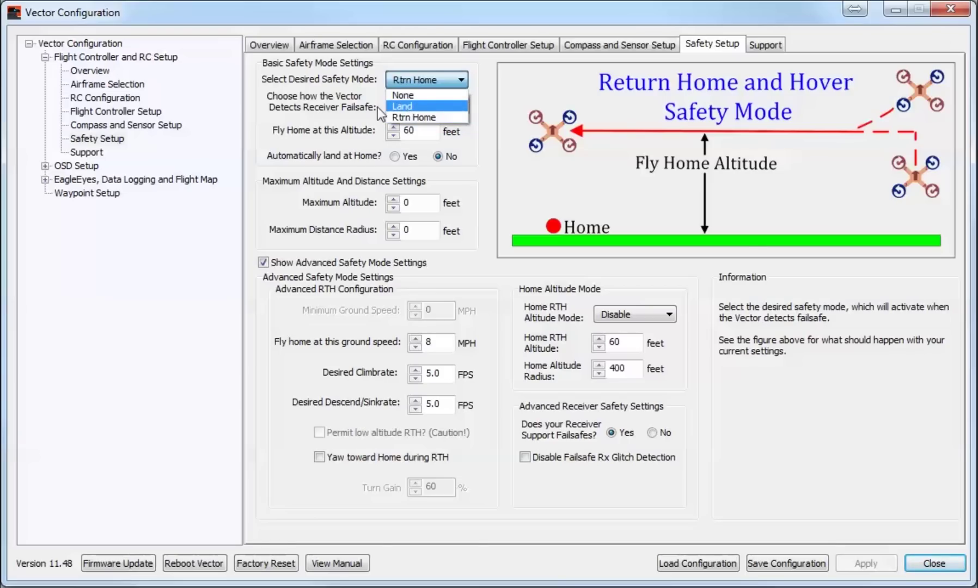
left_click(481, 92)
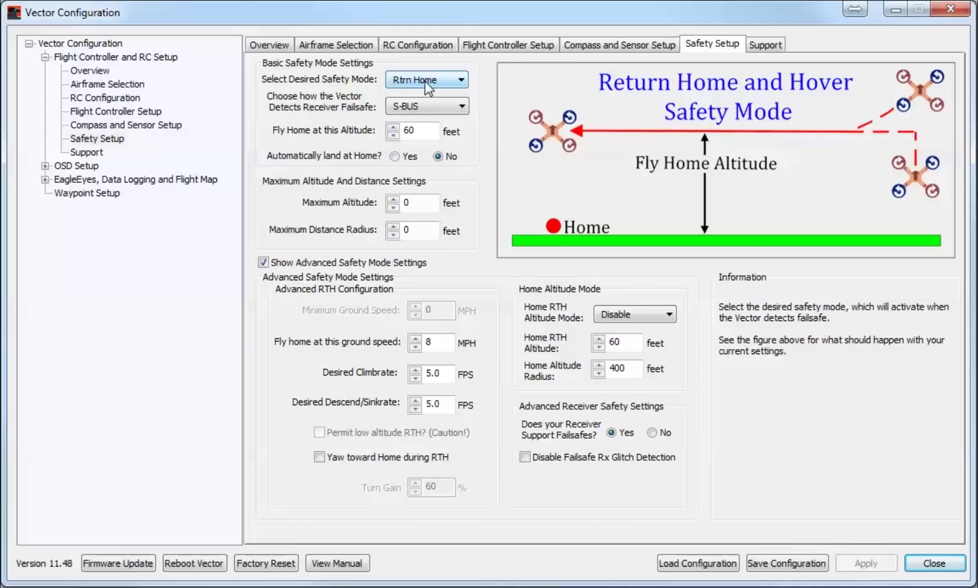
mouse_move(391, 110)
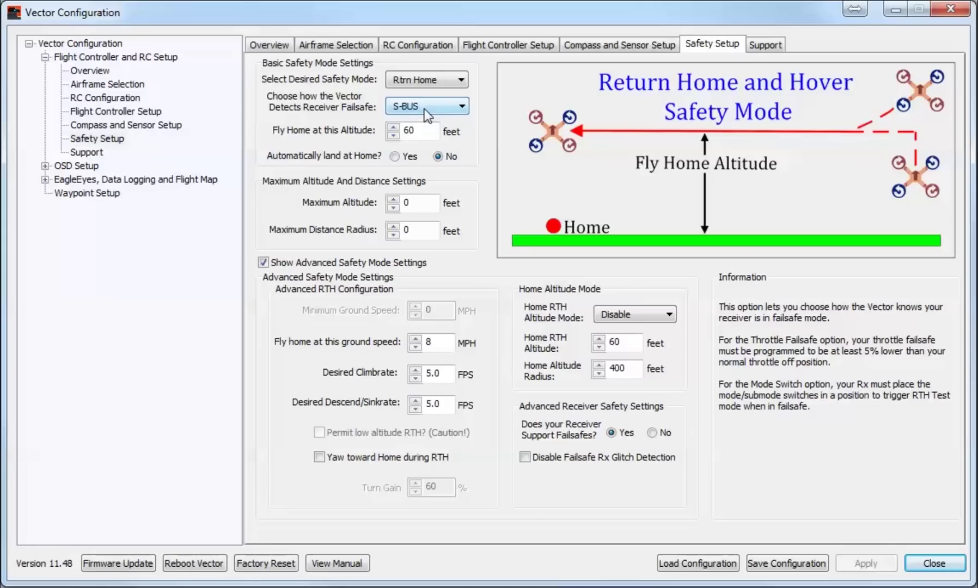
mouse_move(285, 133)
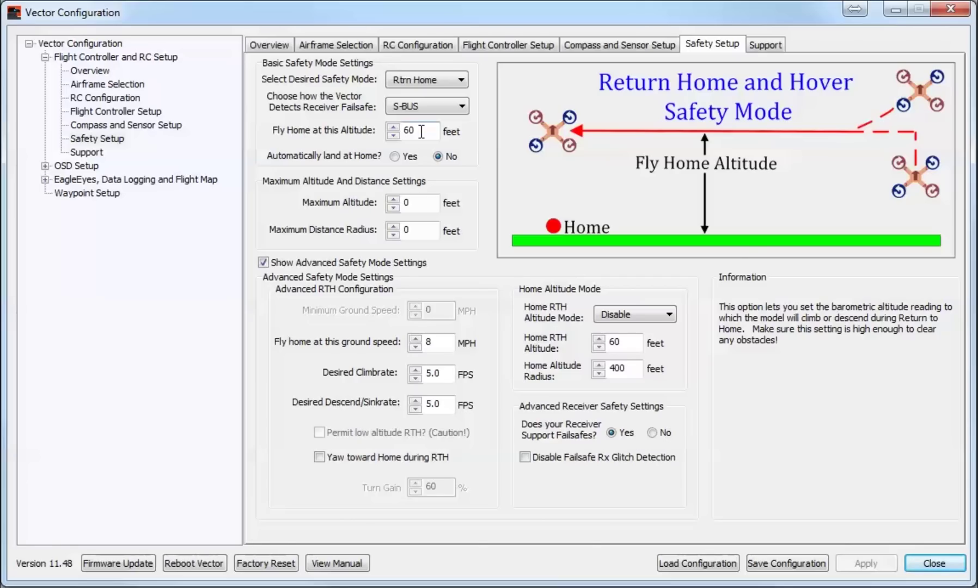
mouse_move(411, 158)
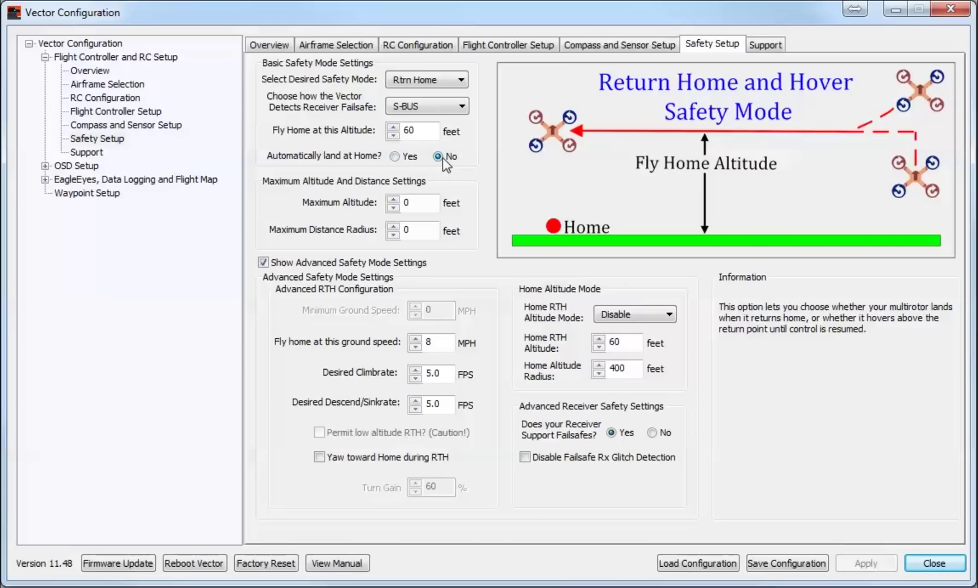
mouse_move(423, 135)
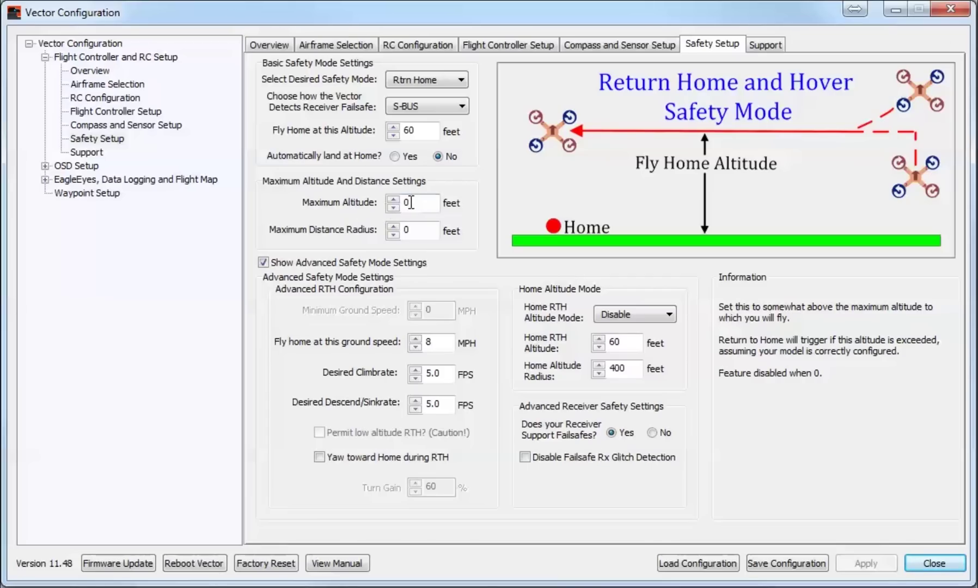
Examine the Maximum Altitude and Maximum Distance Radius limits in the safety setup
mouse_move(277, 234)
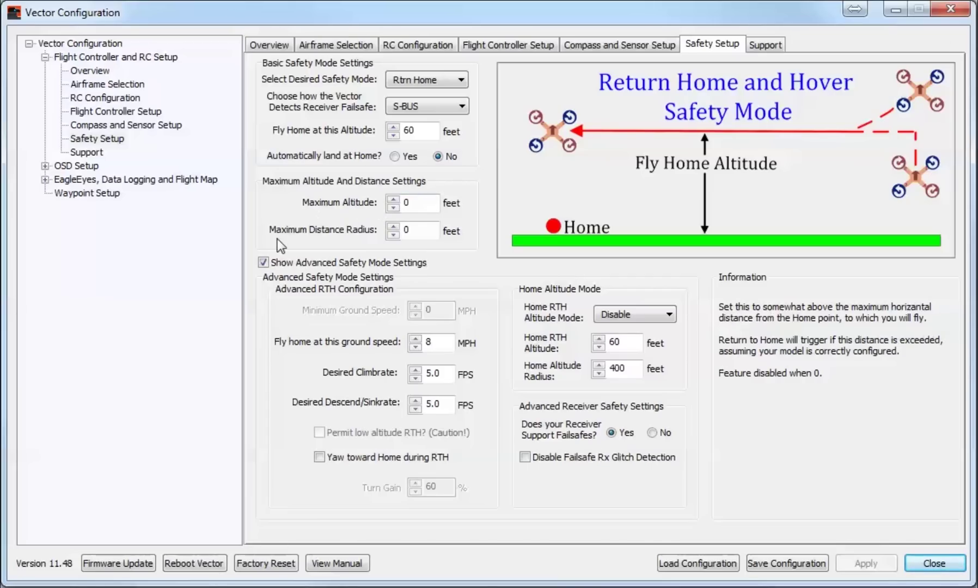
mouse_move(419, 231)
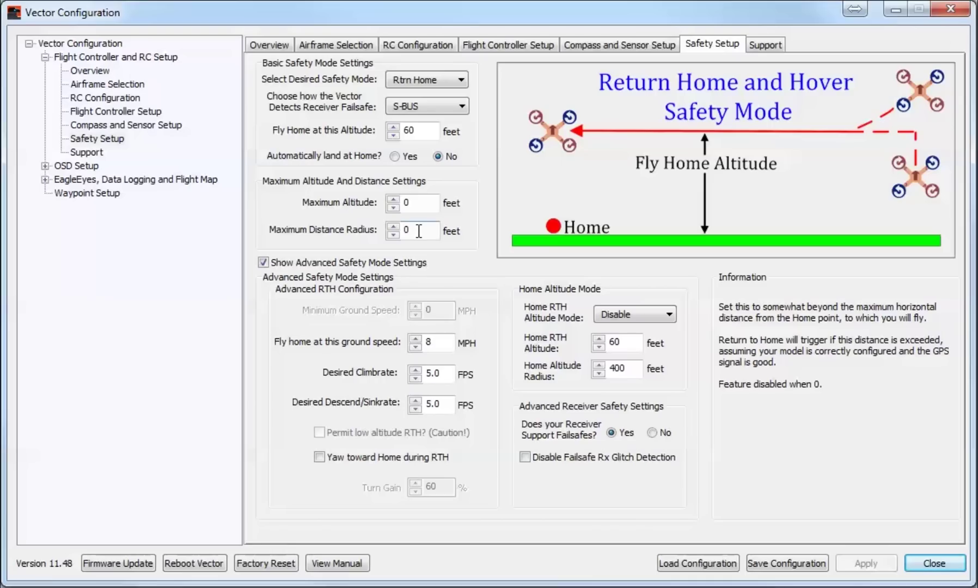
mouse_move(419, 200)
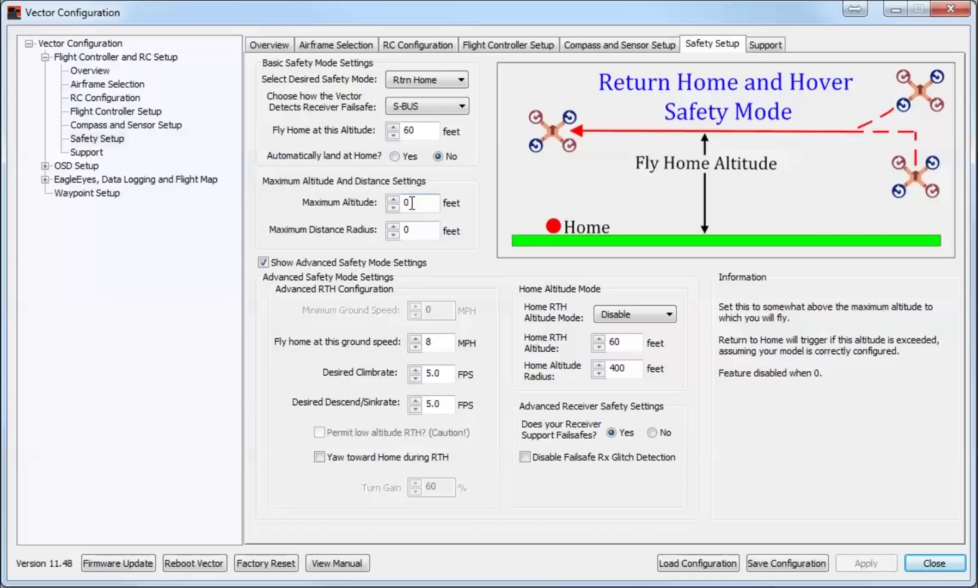
mouse_move(417, 224)
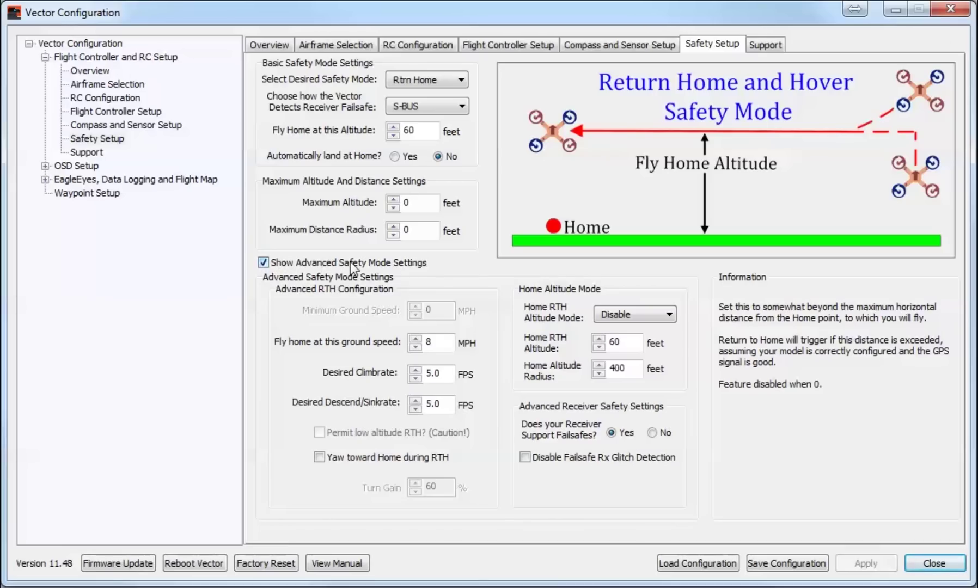
Review the return-home ground speed, climb and descend rates, and enable Yaw toward Home during RTH
mouse_move(317, 342)
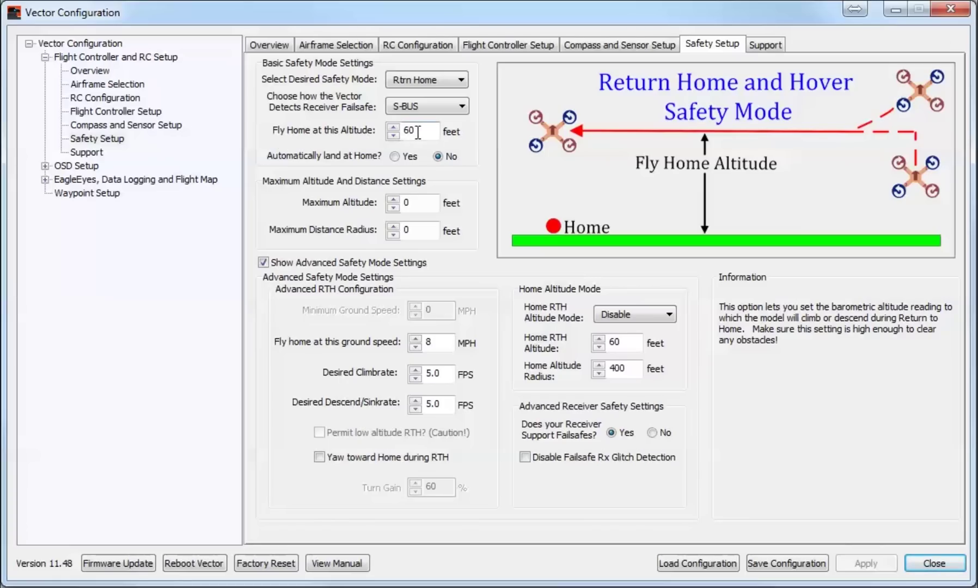
left_click(415, 370)
left_click(416, 377)
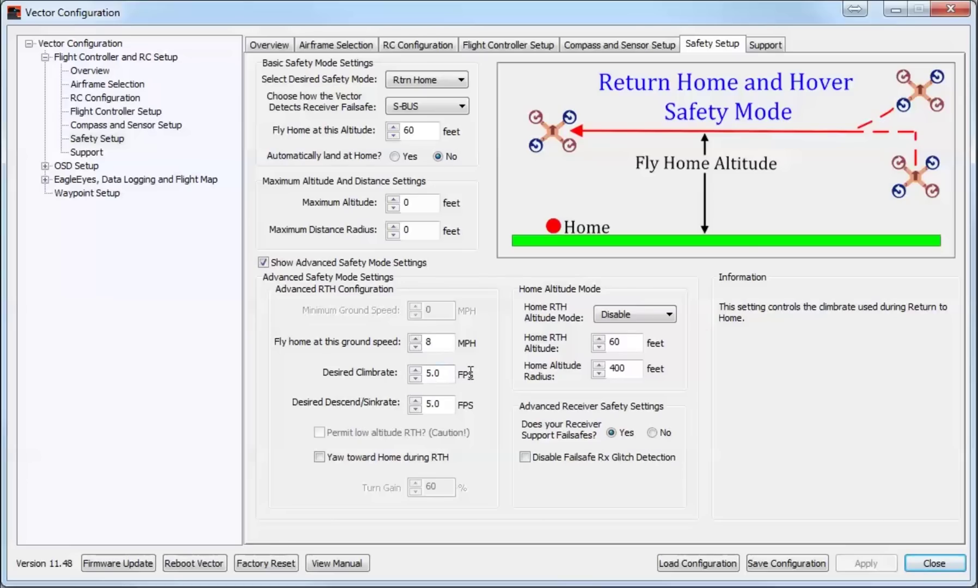
mouse_move(343, 408)
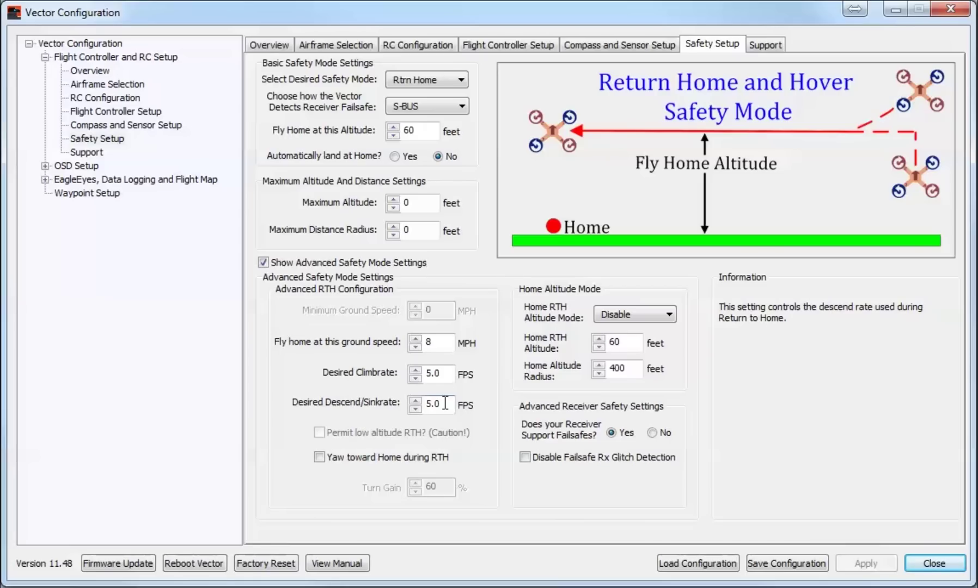
mouse_move(356, 457)
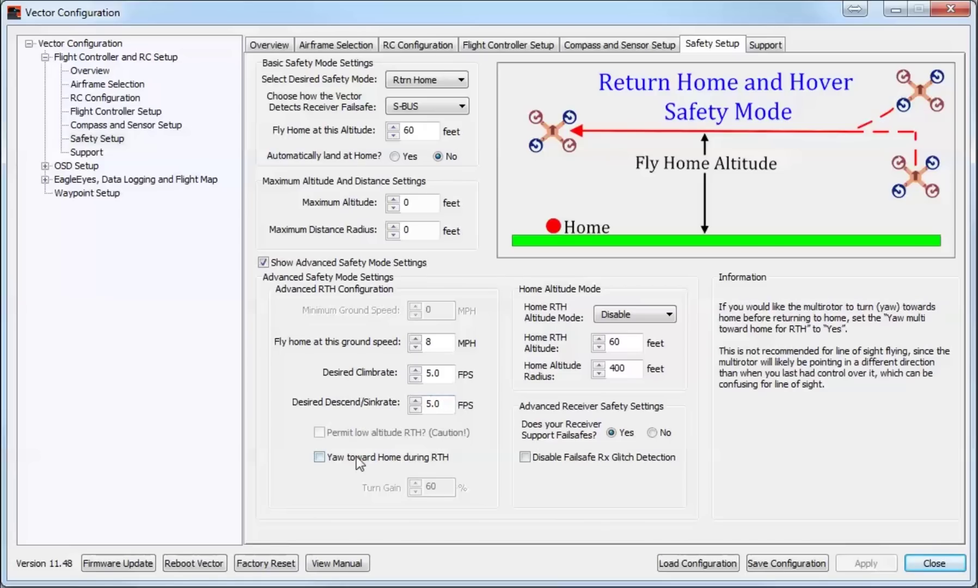
left_click(322, 459)
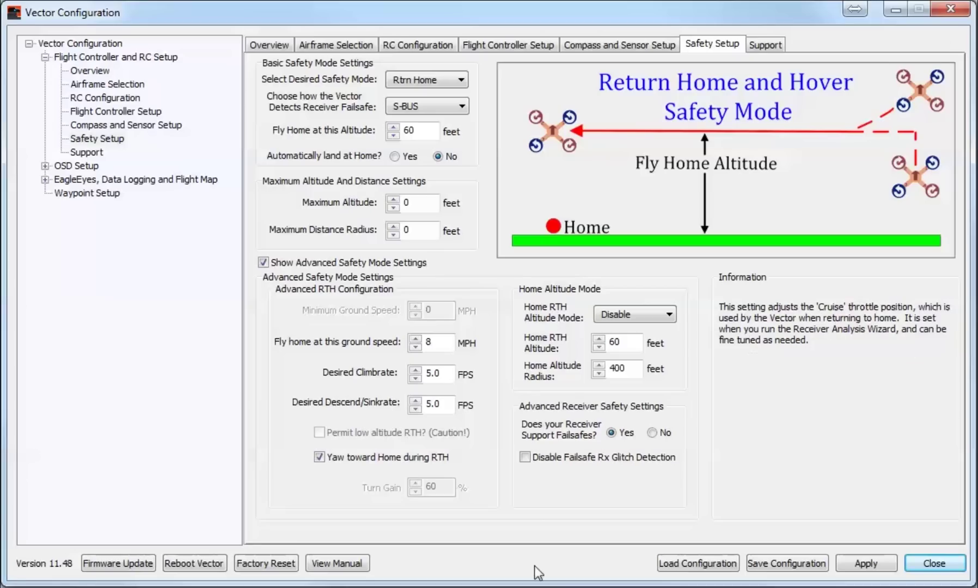
Set the Home RTH Altitude Mode to Normal and the fly home altitude to 250 feet
left_click(646, 315)
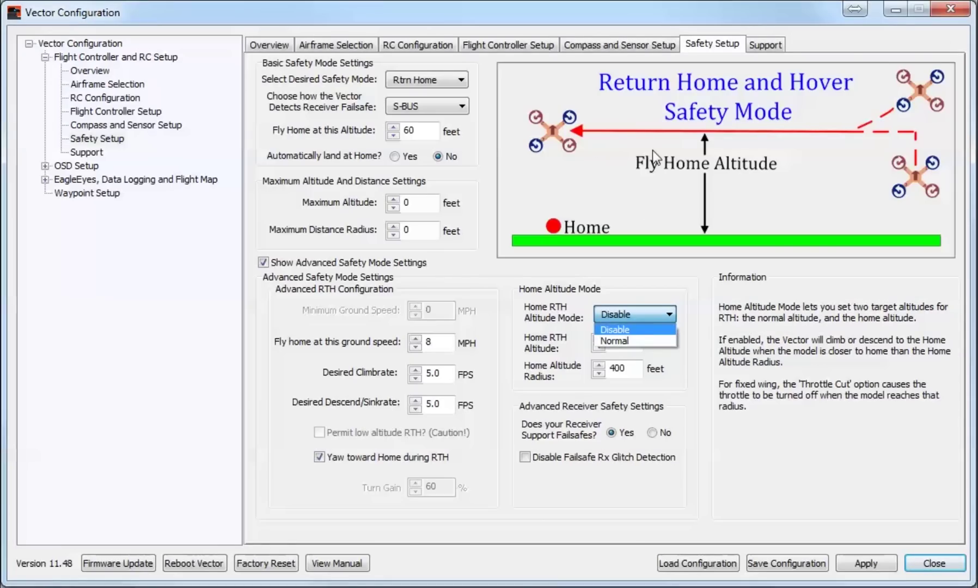
left_click(628, 340)
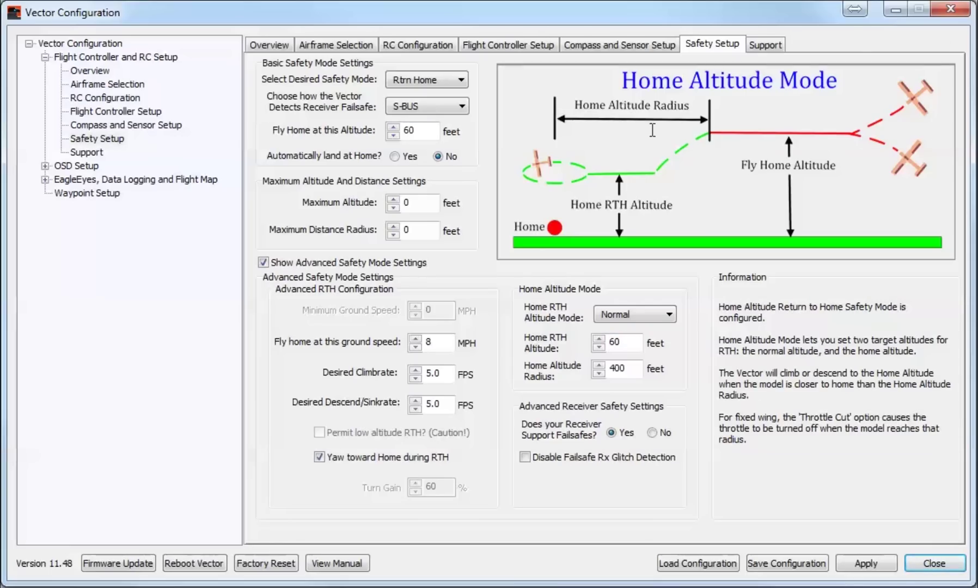
double_click(434, 130)
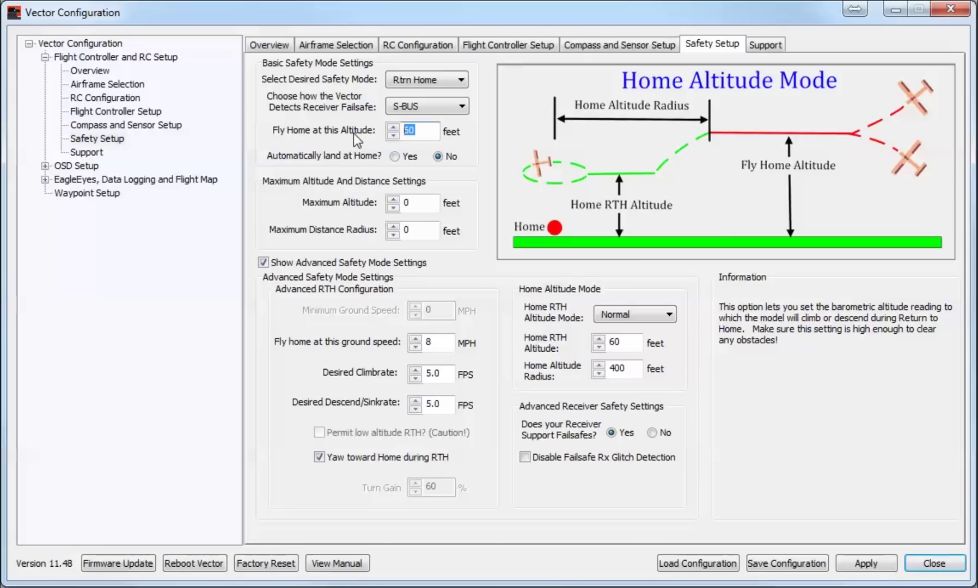
type("250")
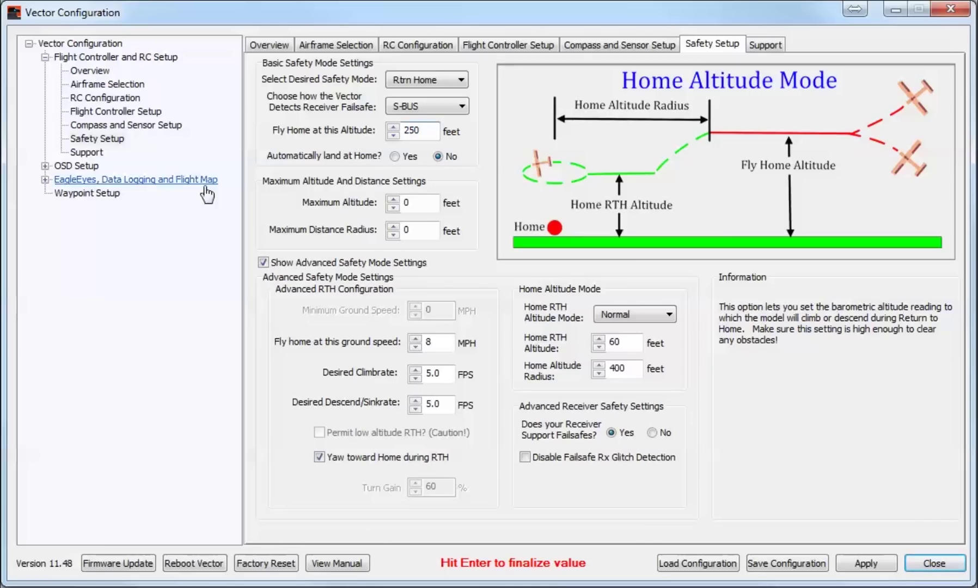
mouse_move(334, 137)
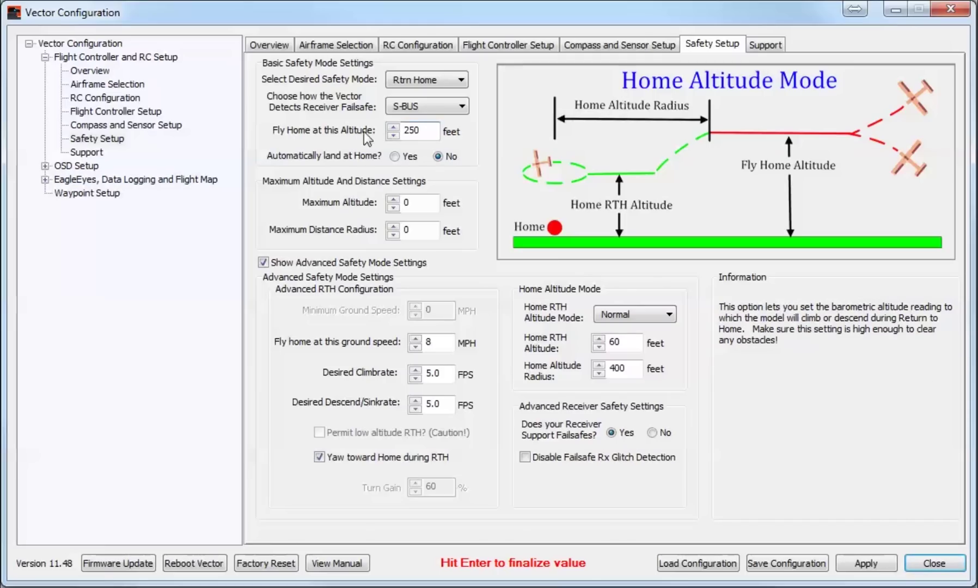
mouse_move(740, 146)
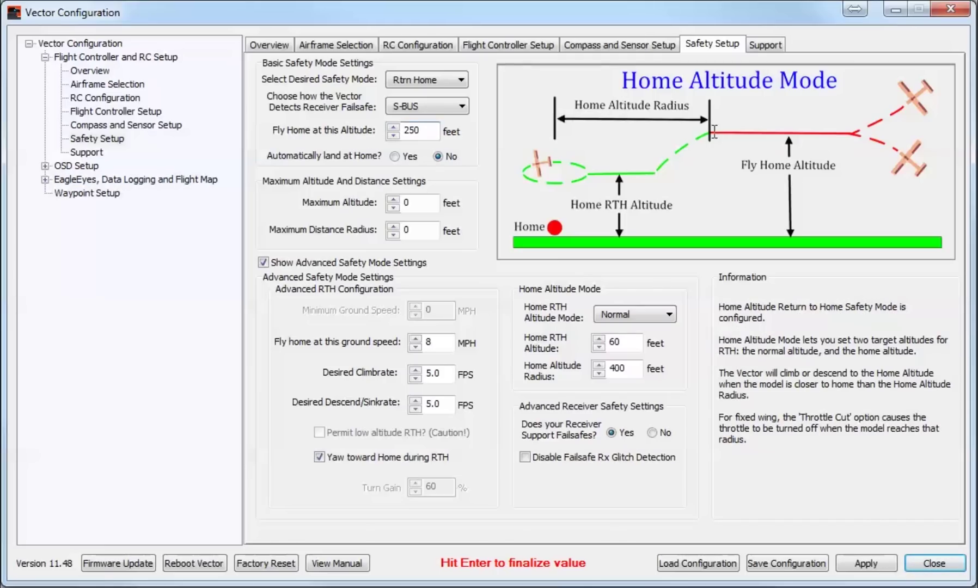
mouse_move(428, 128)
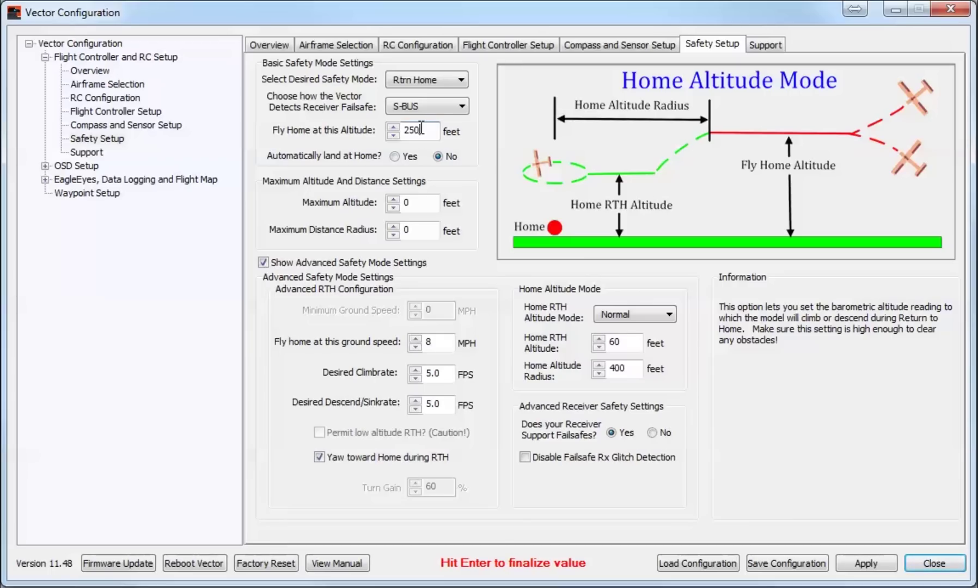
mouse_move(866, 141)
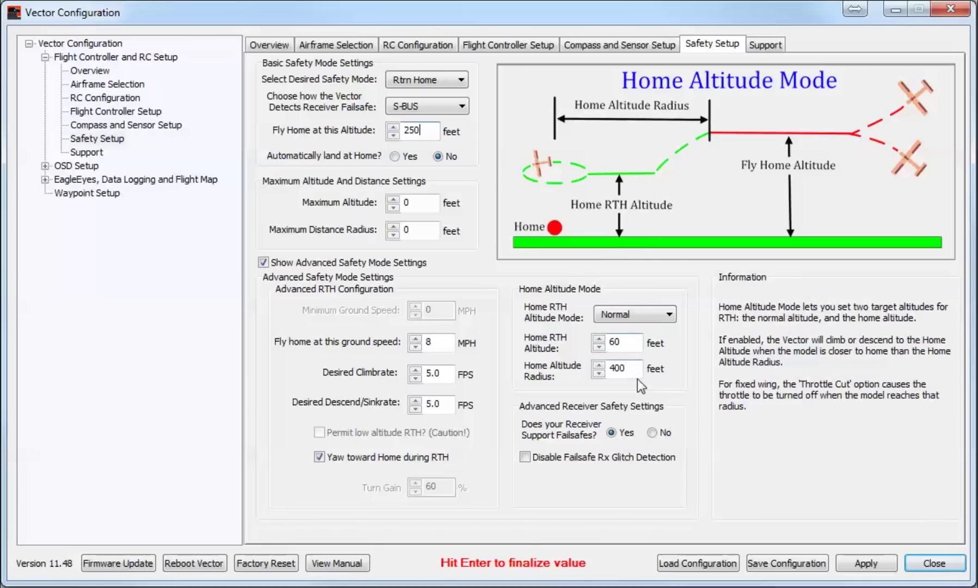
Review the Home RTH Altitude setting and the advanced receiver options for failsafe support and Rx glitch detection
left_click(629, 341)
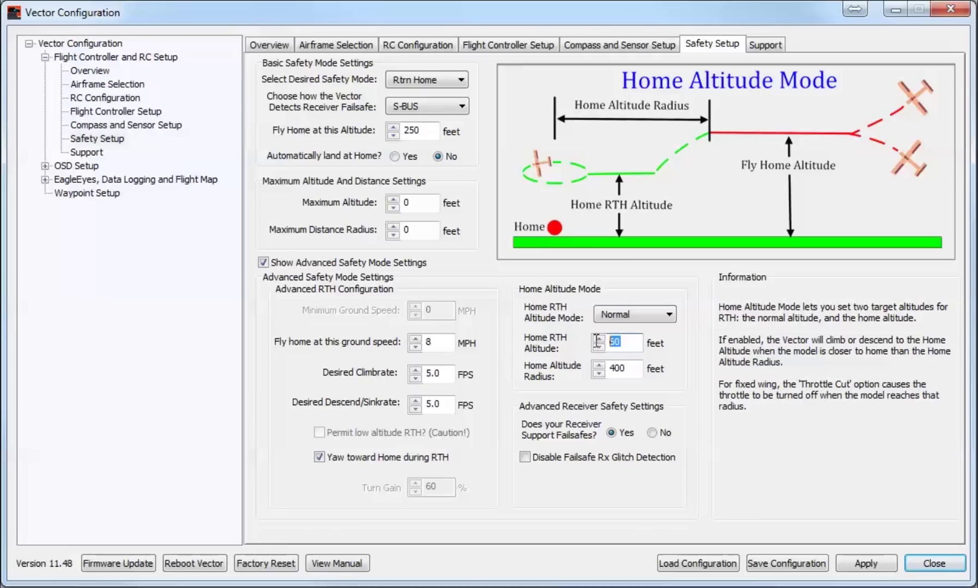
double_click(629, 341)
scroll(630, 343, "down", 1)
scroll(631, 347, "down", 1)
scroll(632, 347, "up", 1)
scroll(632, 347, "down", 1)
mouse_move(583, 411)
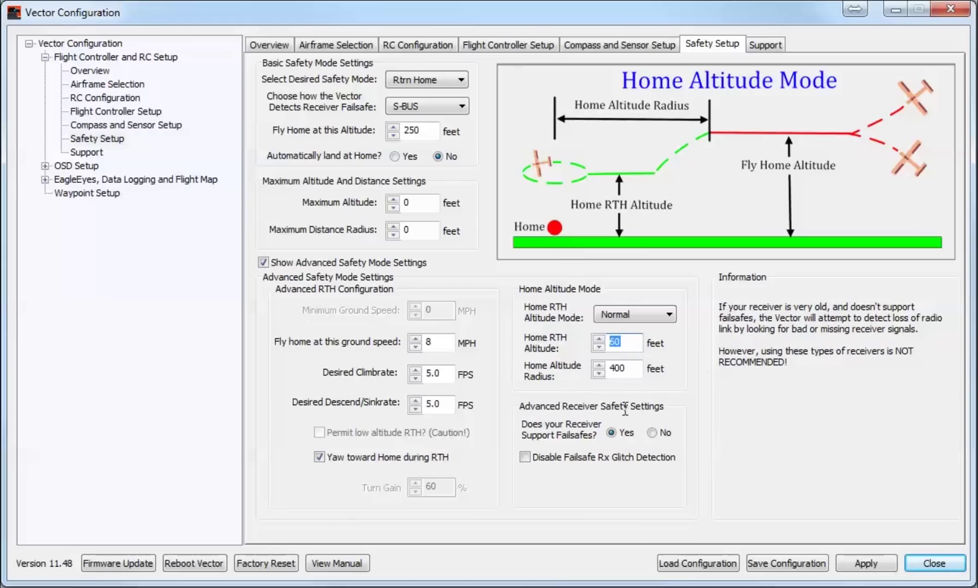
mouse_move(612, 435)
mouse_move(552, 464)
key("Up")
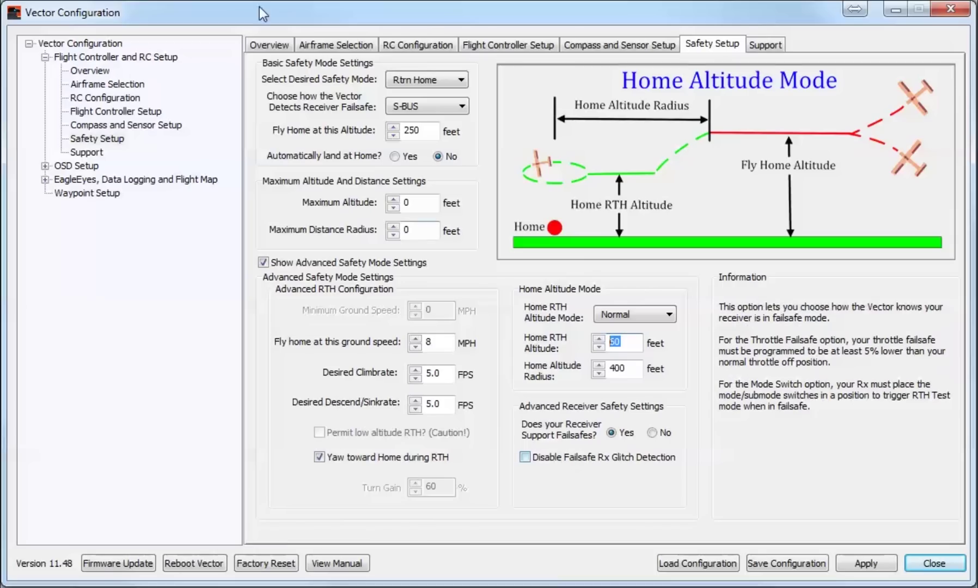
Apply the safety setup changes when switching to the Overview page and open the airframe type choices
left_click(268, 45)
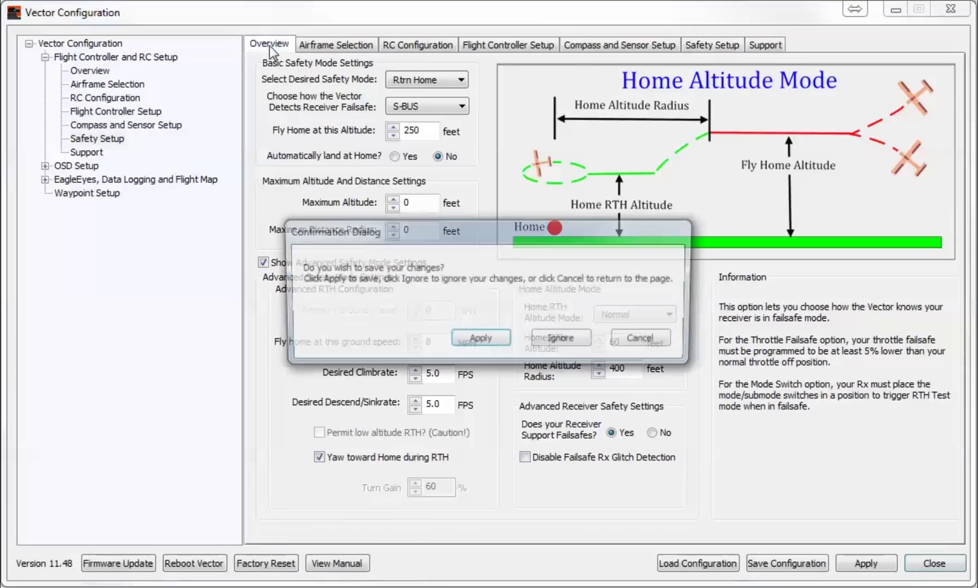
left_click(480, 339)
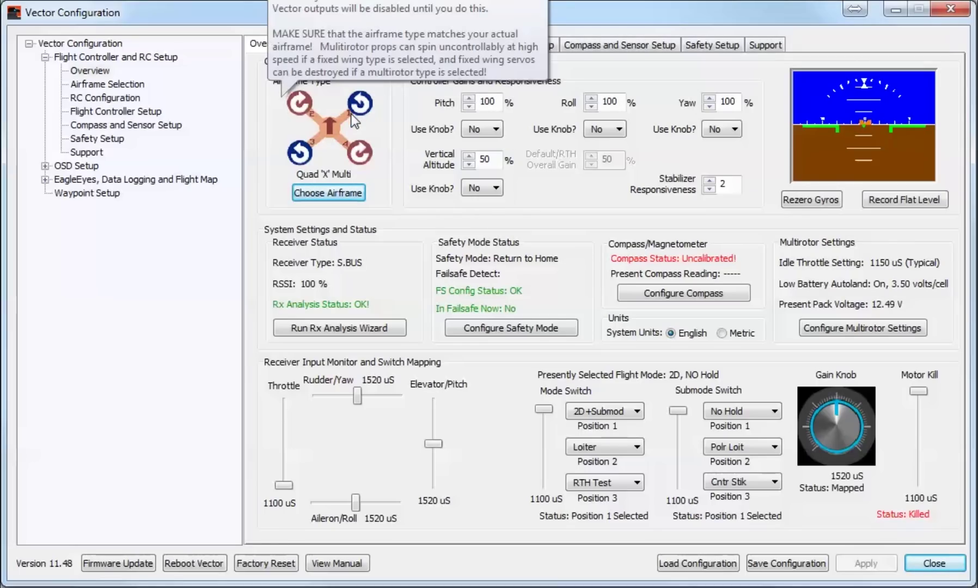
left_click(334, 192)
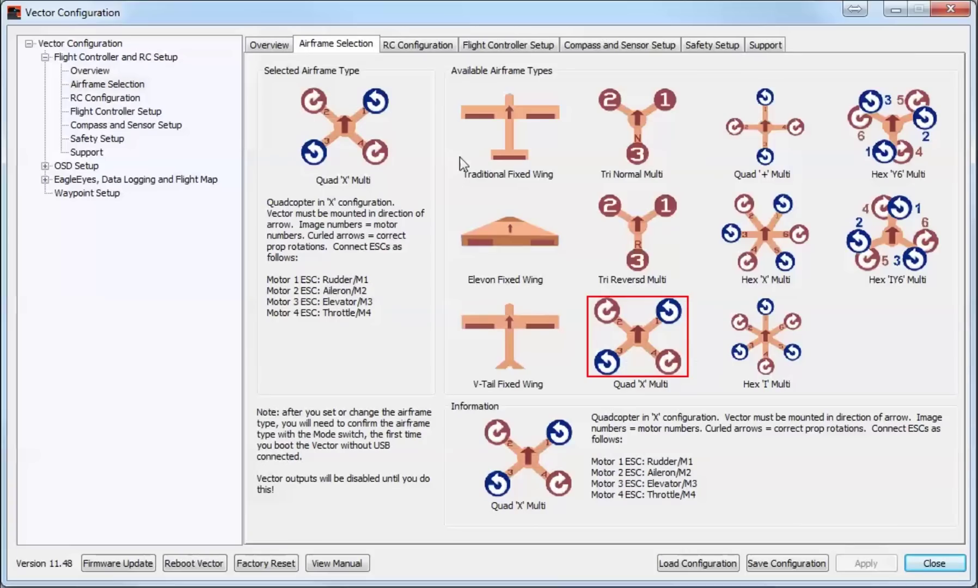